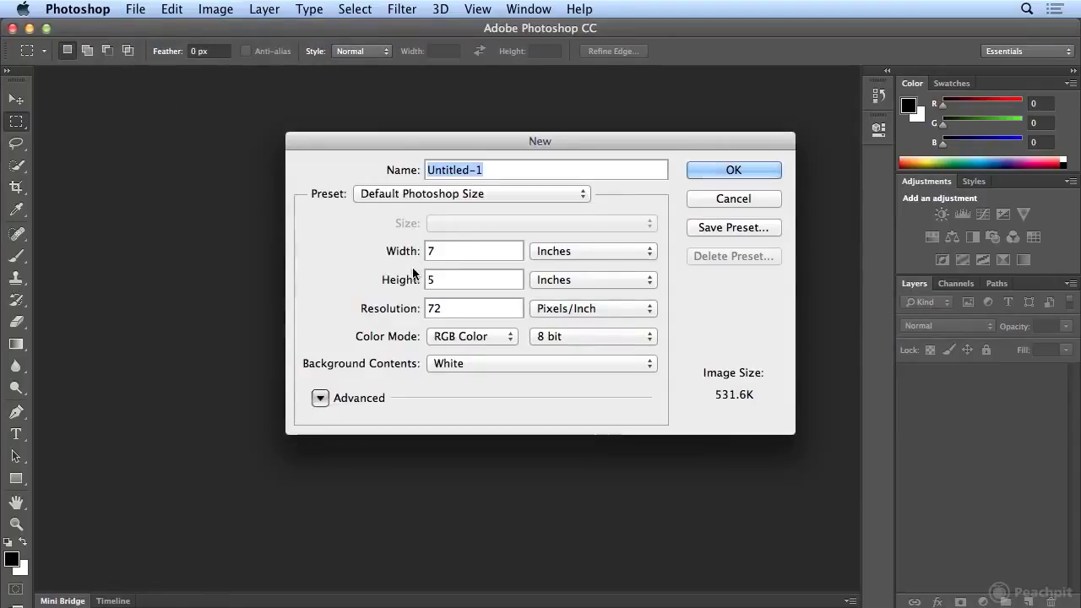
Create a new document named ipad, 1024 pixels wide and 768 pixels high
{"action": "type", "text": "ipad"}
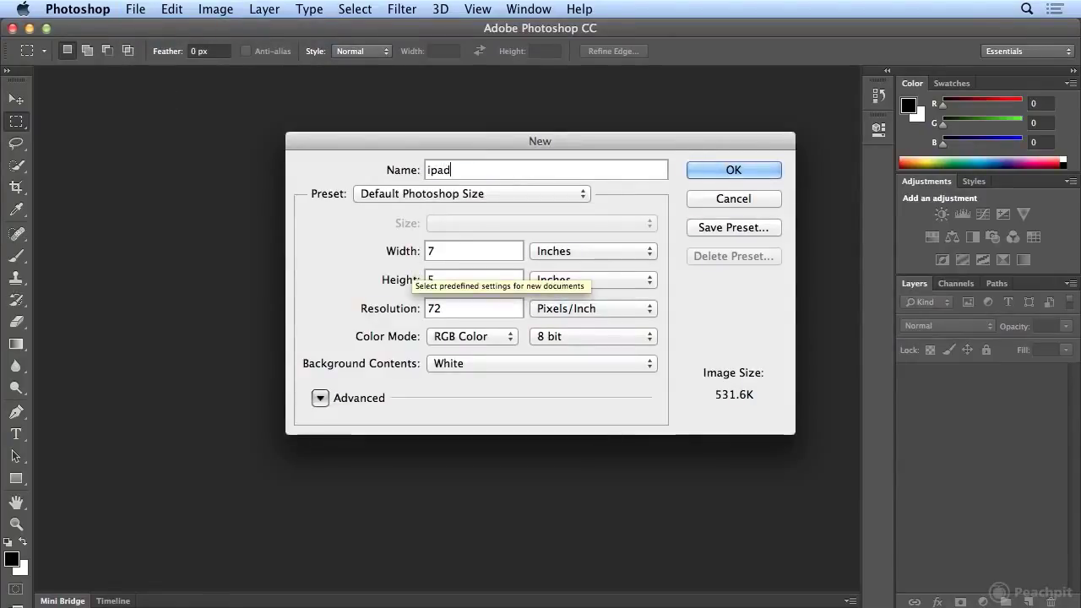
{"action": "left_click", "coordinate": [592, 250]}
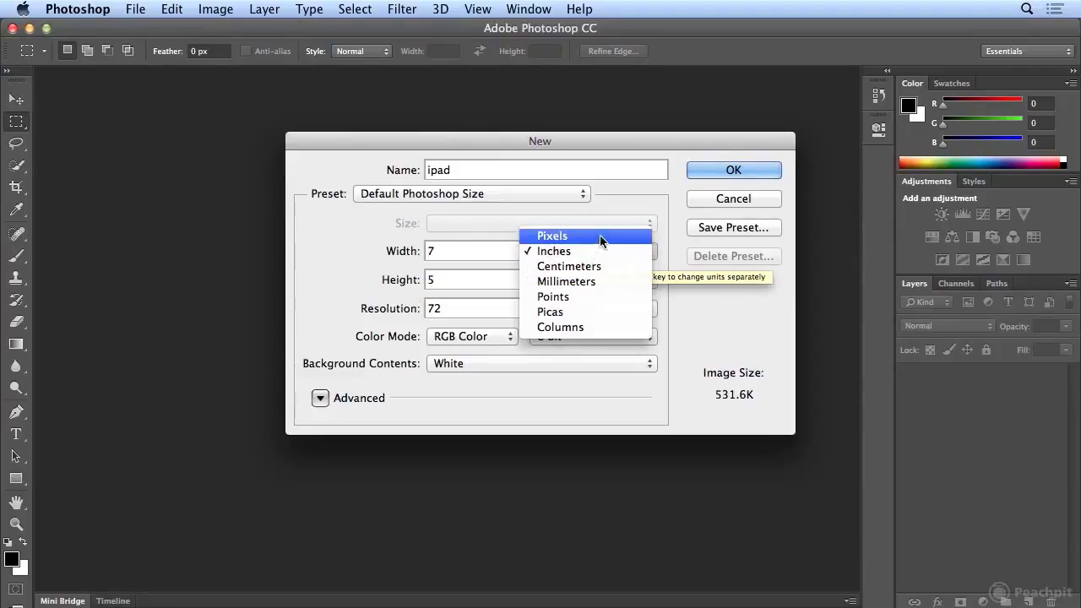
{"action": "left_click", "coordinate": [600, 238]}
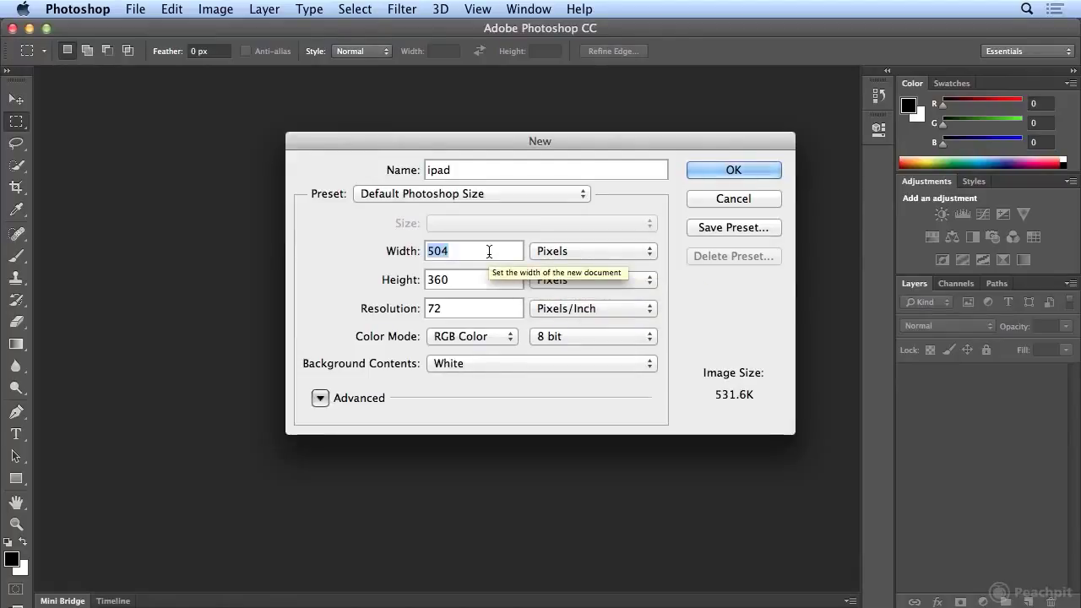
{"action": "type", "text": "1024"}
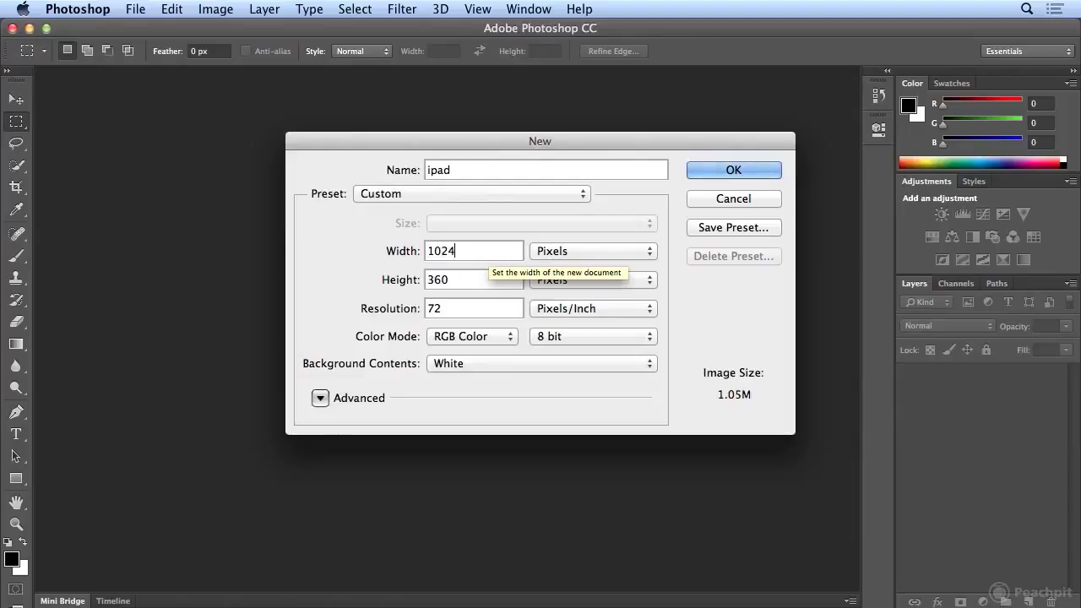
{"action": "key", "text": "Tab"}
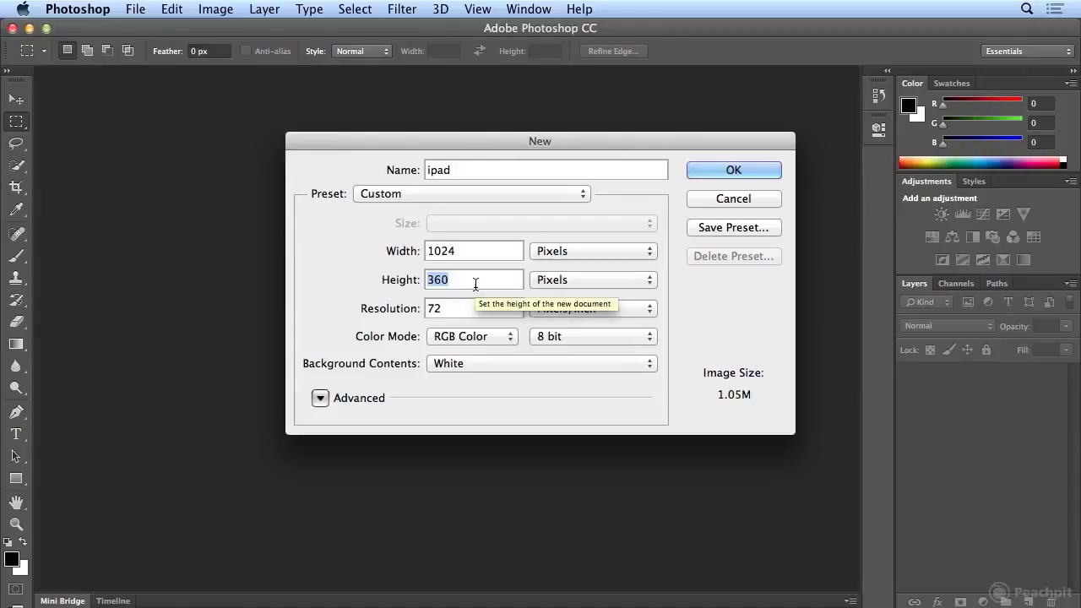
{"action": "type", "text": "768"}
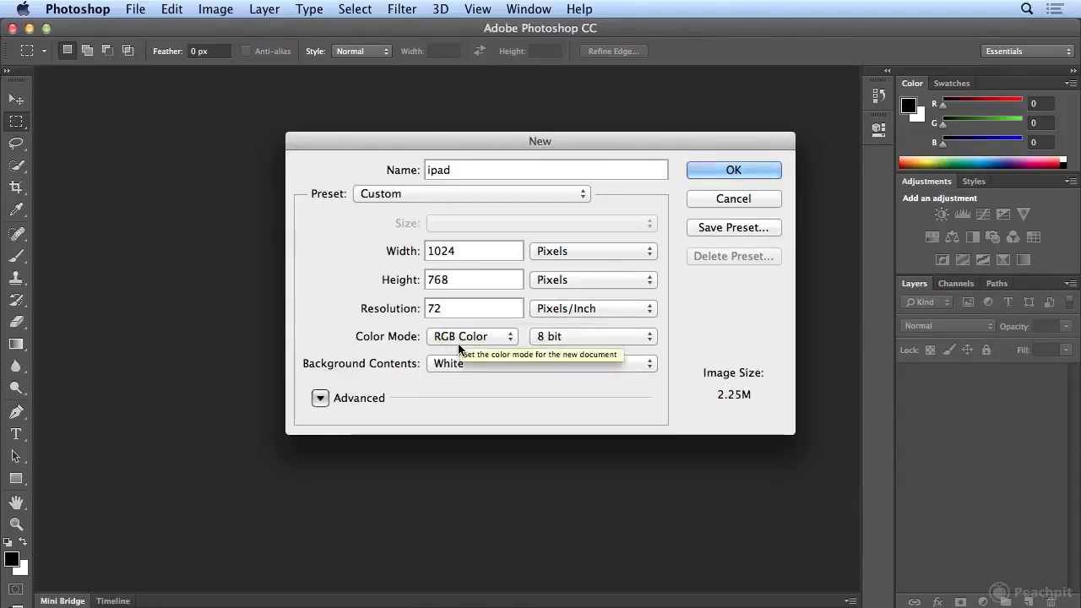
{"action": "left_click", "coordinate": [712, 174]}
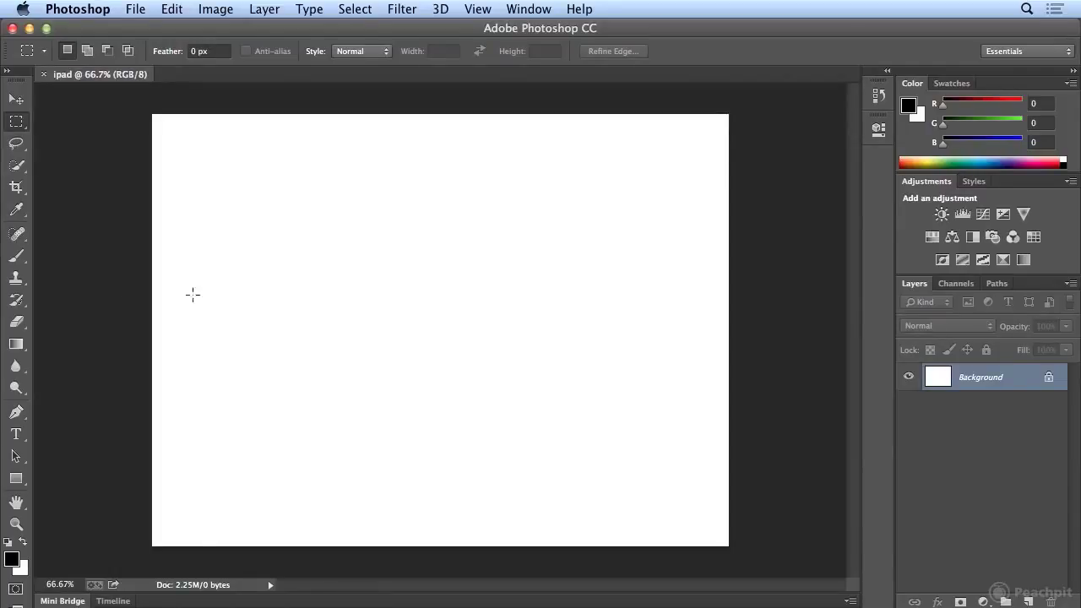
Paint a straight horizontal stroke across the upper part of the canvas with the 13 px soft Brush tool
{"action": "left_click", "coordinate": [24, 260]}
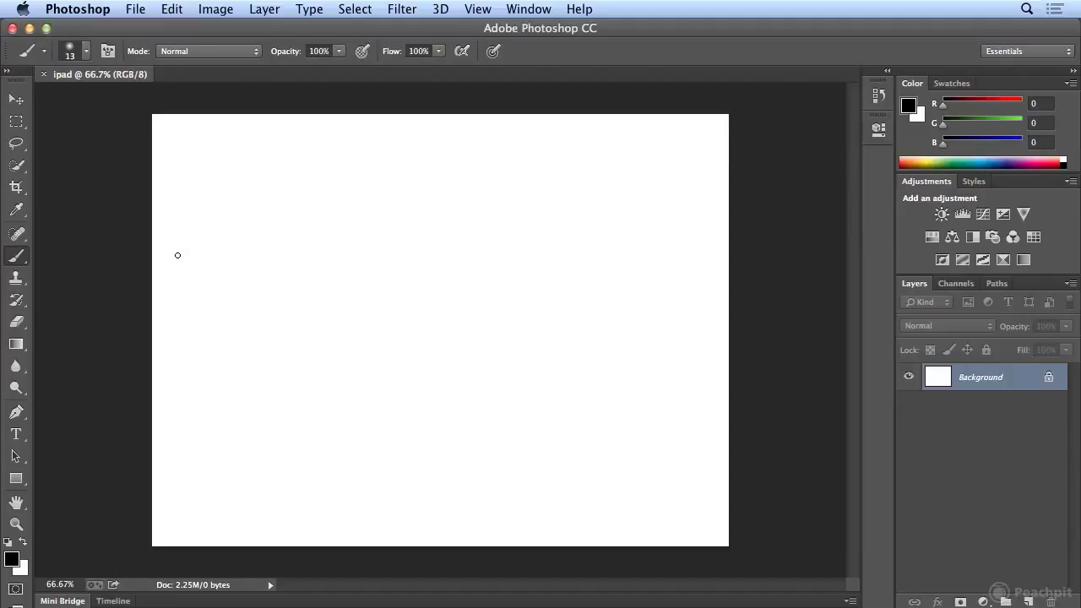
{"action": "left_click", "coordinate": [86, 51]}
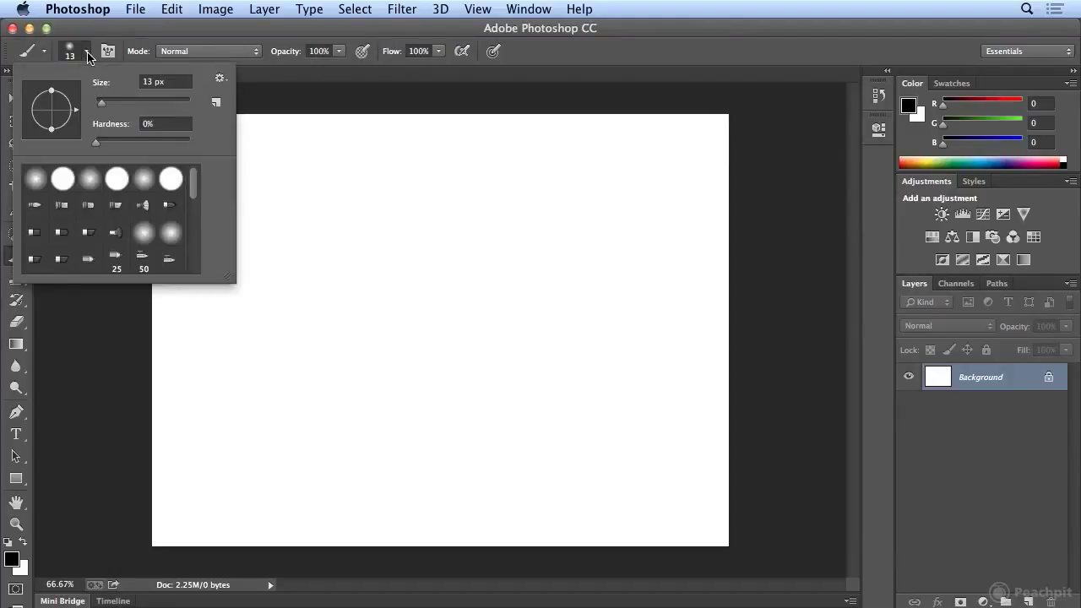
{"action": "left_click", "coordinate": [87, 52]}
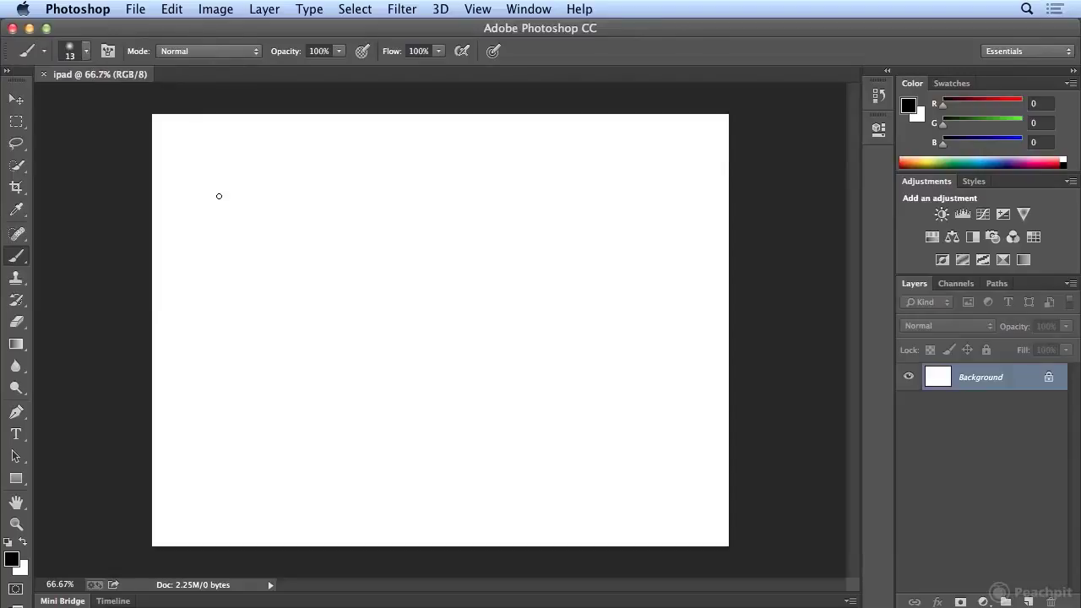
{"action": "left_click_drag", "start_coordinate": [219, 195], "coordinate": [600, 195]}
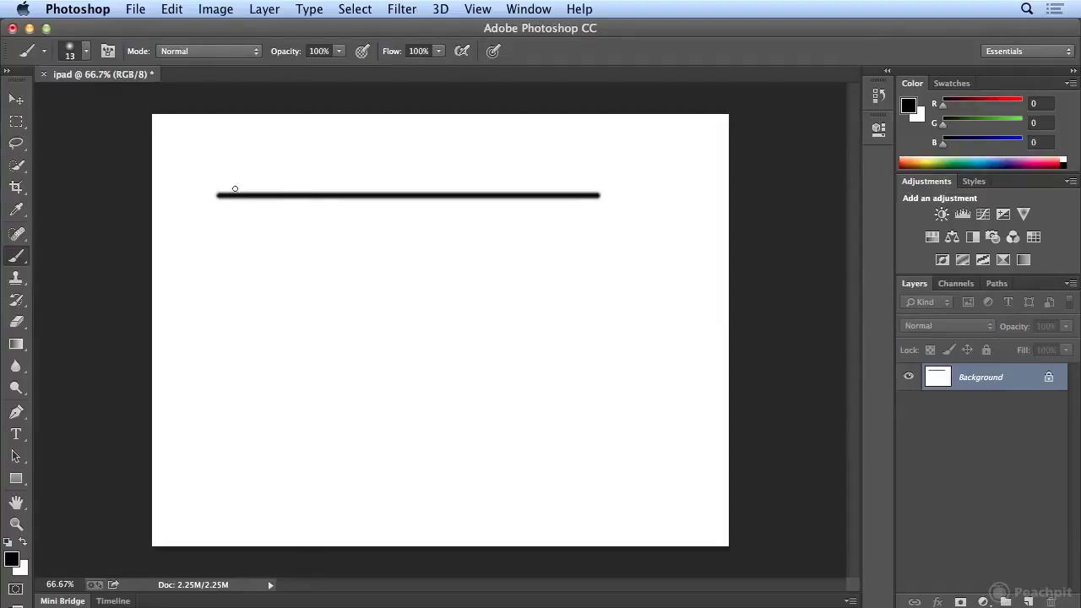
Set the brush size to 30 px and paint four thicker strokes down the canvas below the thin line
{"action": "left_click", "coordinate": [85, 51]}
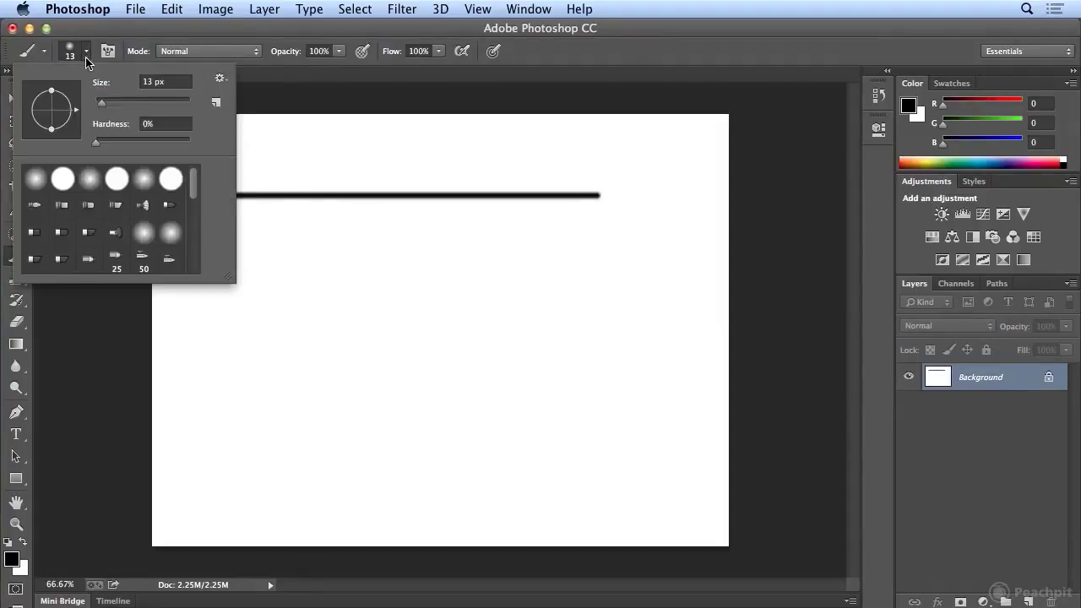
{"action": "left_click_drag", "start_coordinate": [101, 101], "coordinate": [111, 103]}
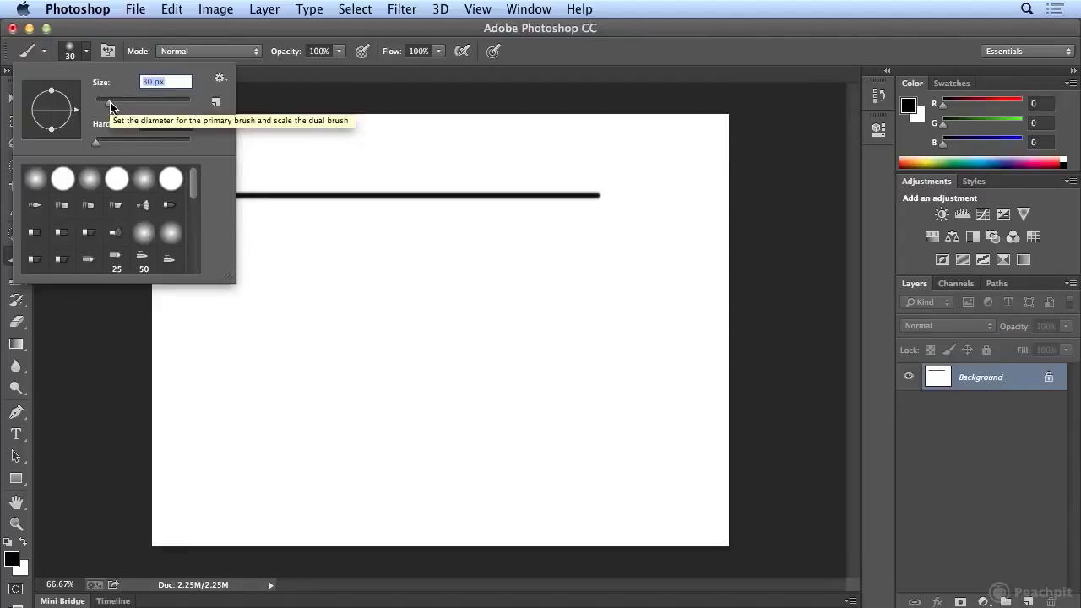
{"action": "mouse_move", "coordinate": [278, 216]}
{"action": "left_mouse_down"}
{"action": "mouse_move", "coordinate": [302, 237]}
{"action": "mouse_move", "coordinate": [527, 283]}
{"action": "left_mouse_up"}
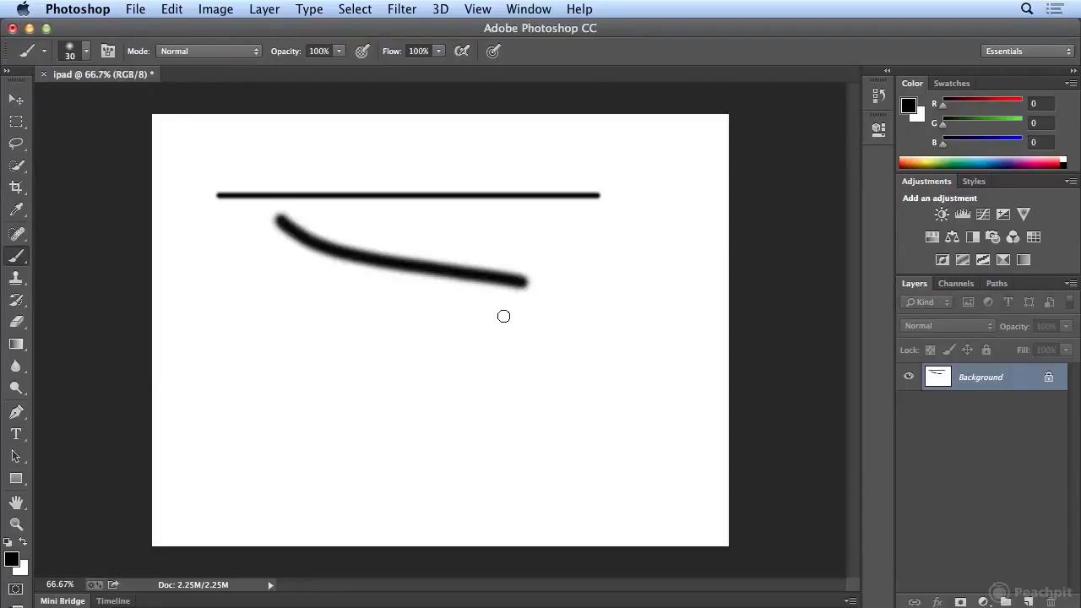
{"action": "left_click_drag", "start_coordinate": [257, 326], "coordinate": [487, 325]}
{"action": "left_click_drag", "start_coordinate": [288, 409], "coordinate": [605, 421]}
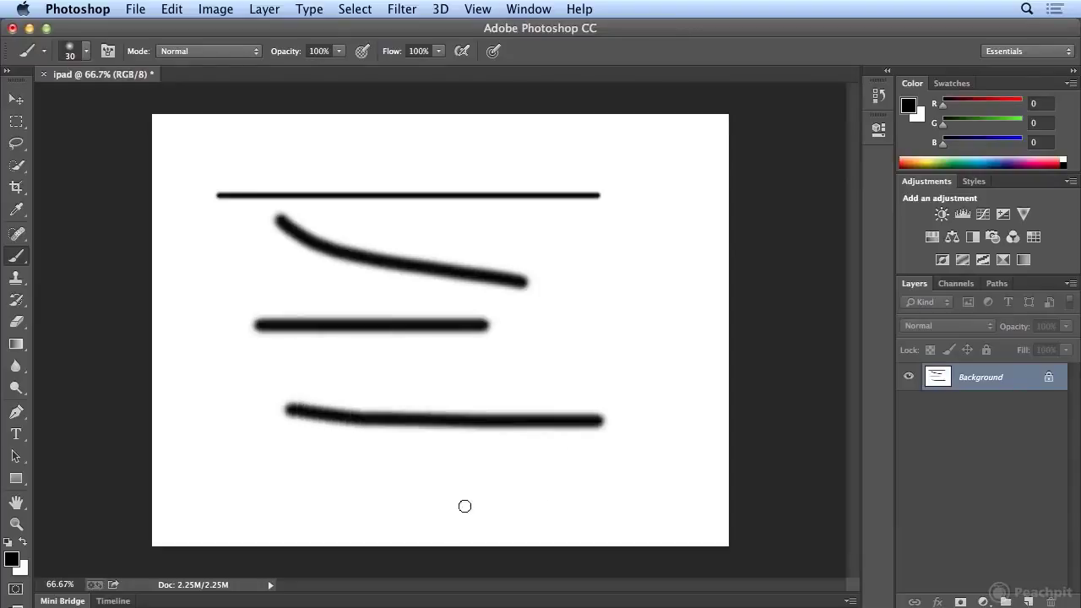
{"action": "left_click_drag", "start_coordinate": [502, 506], "coordinate": [696, 504]}
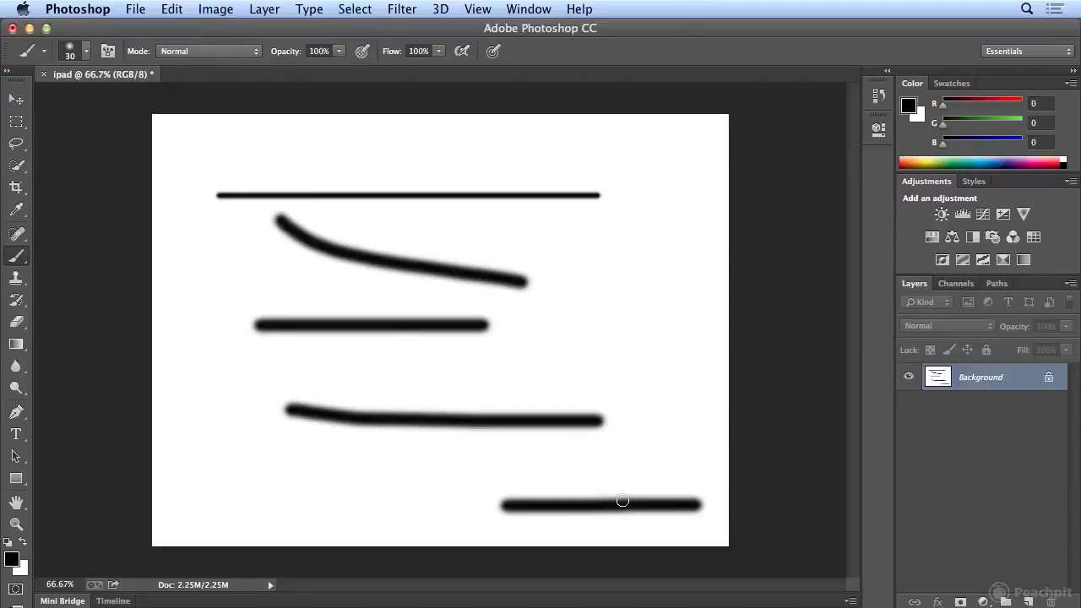
Undo the last brush stroke near the canvas's lower right corner and redo it
{"action": "left_click", "coordinate": [165, 10]}
{"action": "left_click", "coordinate": [165, 30]}
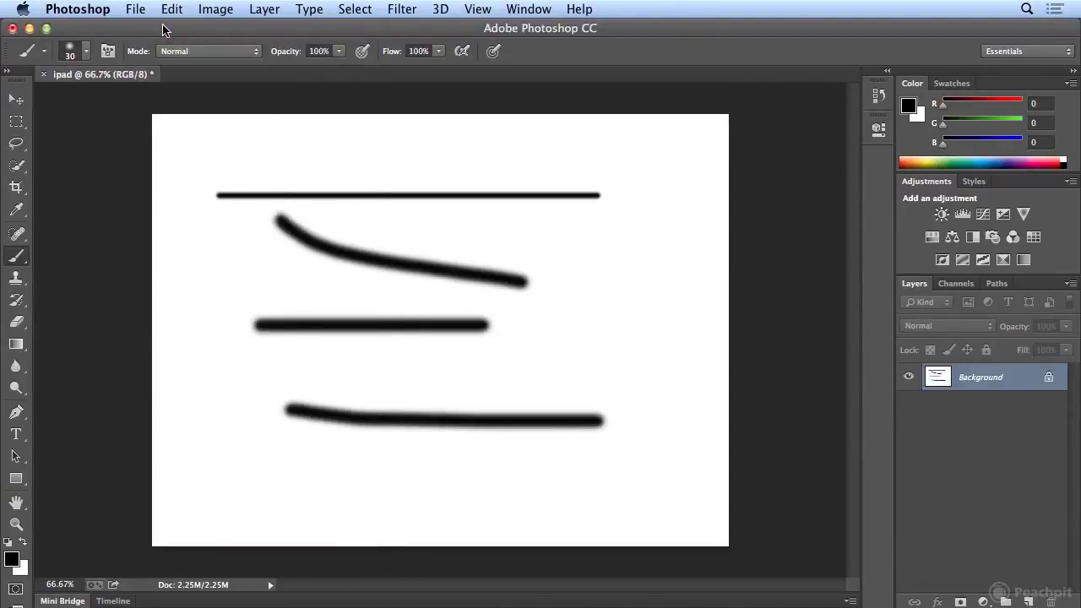
{"action": "left_click", "coordinate": [169, 10]}
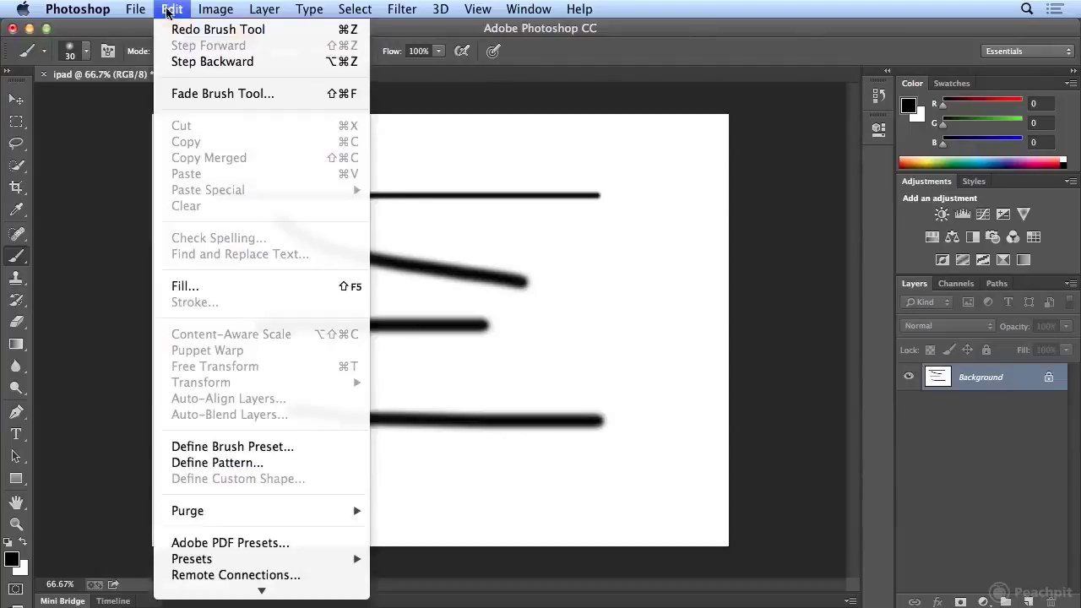
{"action": "left_click", "coordinate": [168, 29]}
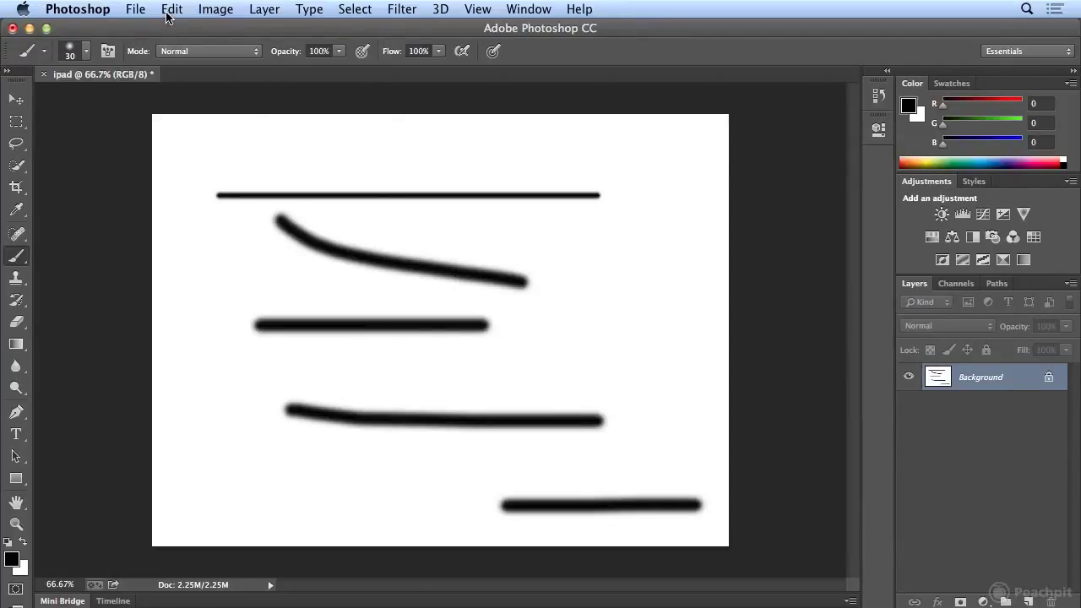
Step backward through the edit history one stroke at a time until all five brush strokes are removed
{"action": "left_click", "coordinate": [166, 9]}
{"action": "left_click", "coordinate": [170, 61]}
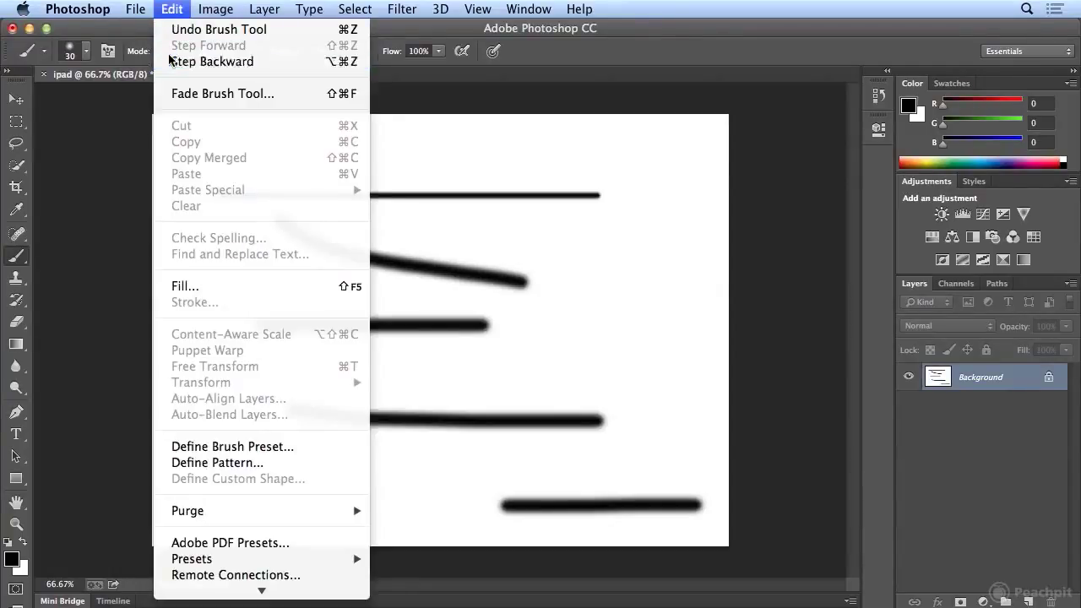
{"action": "left_click", "coordinate": [172, 9]}
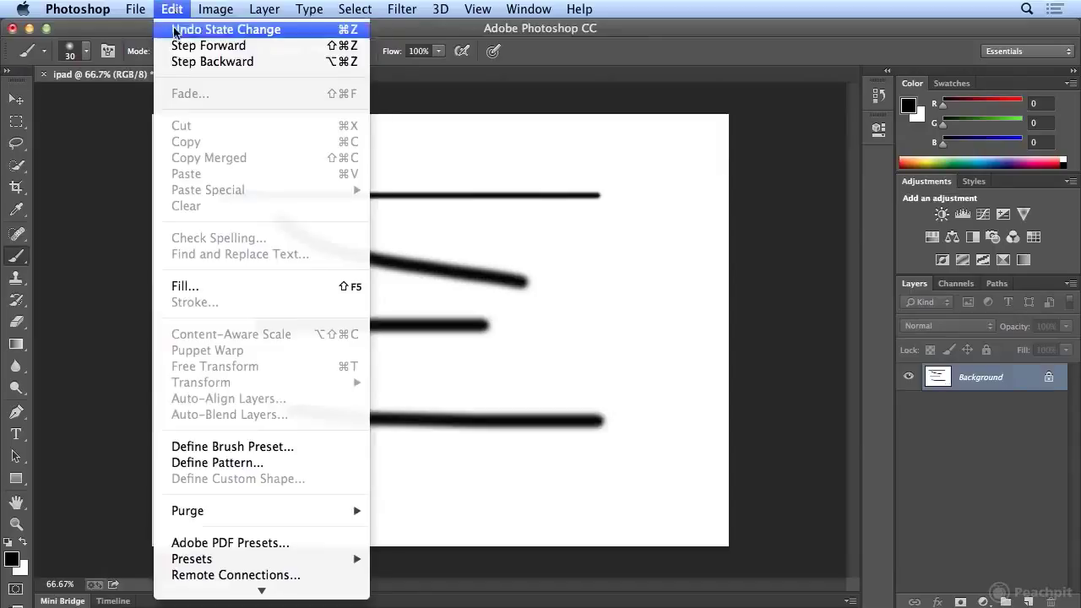
{"action": "left_click", "coordinate": [170, 63]}
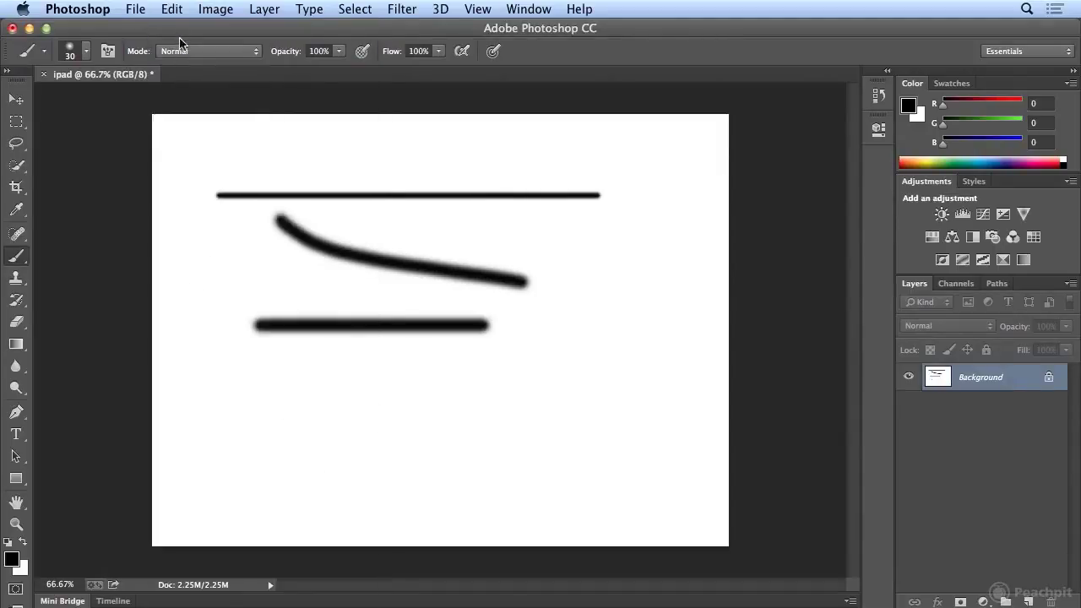
{"action": "left_click", "coordinate": [174, 9]}
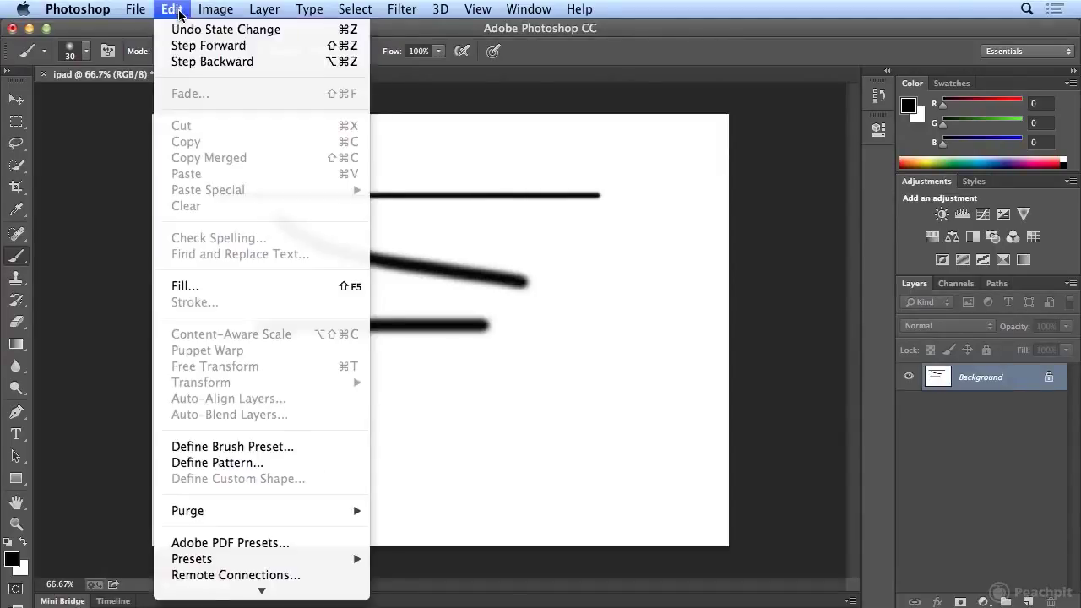
{"action": "left_click", "coordinate": [178, 61]}
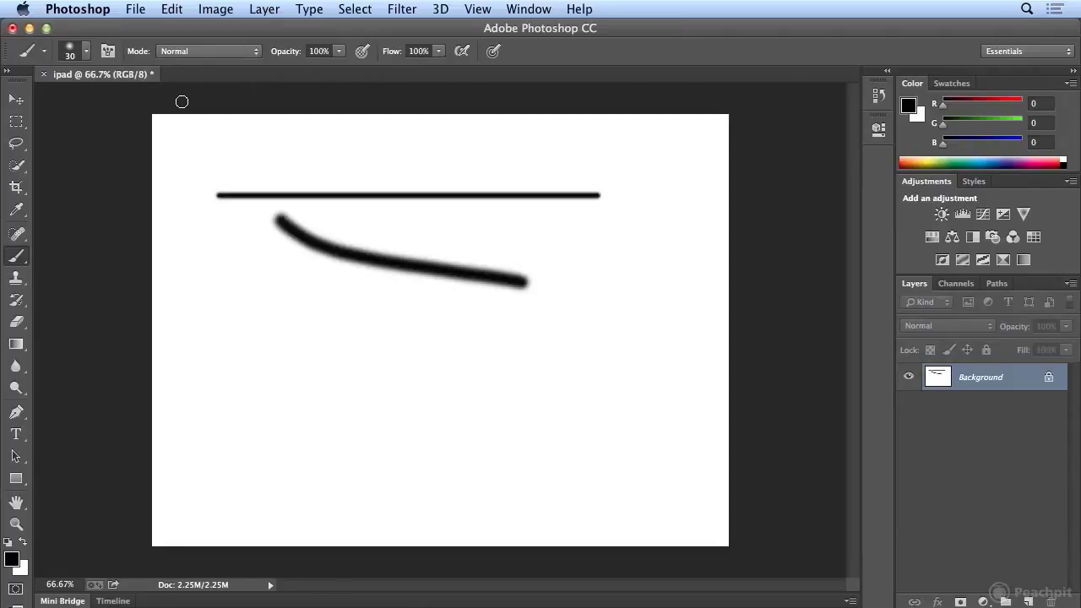
{"action": "left_click", "coordinate": [174, 10]}
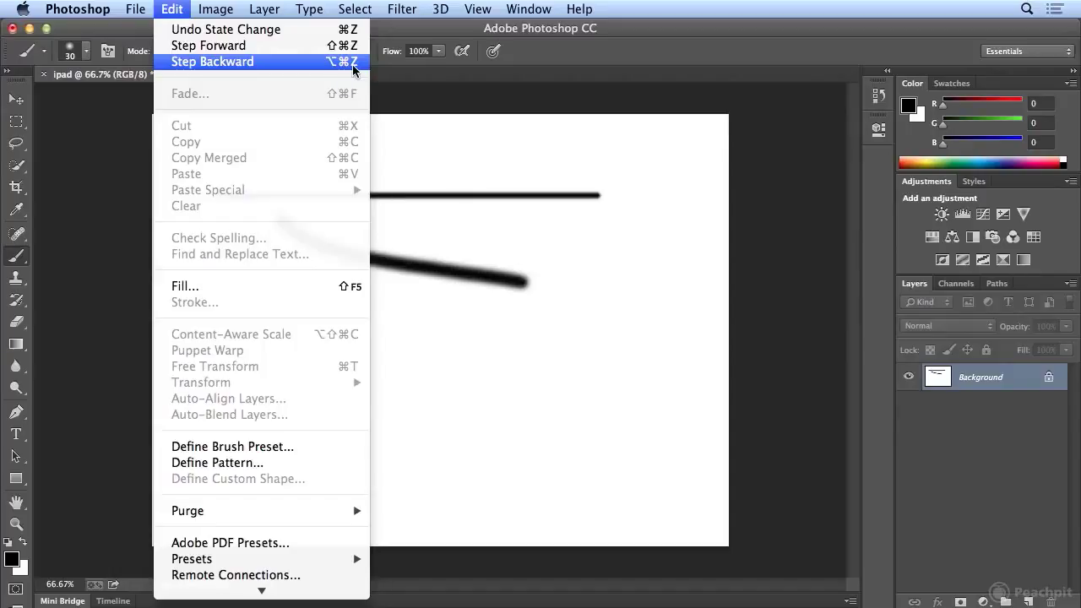
{"action": "left_click", "coordinate": [197, 21]}
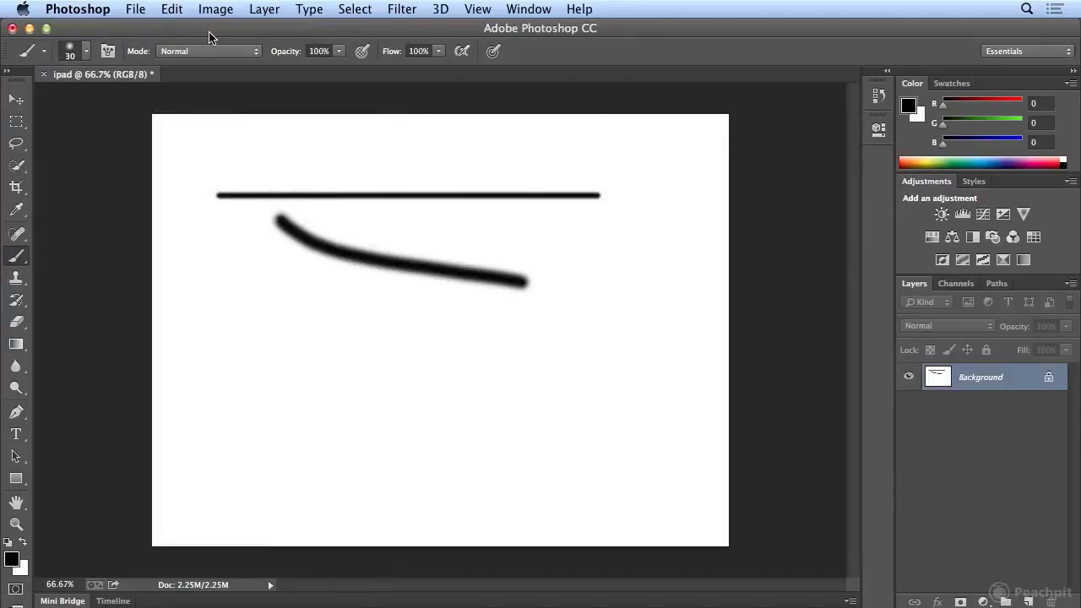
{"action": "key", "text": "super+z"}
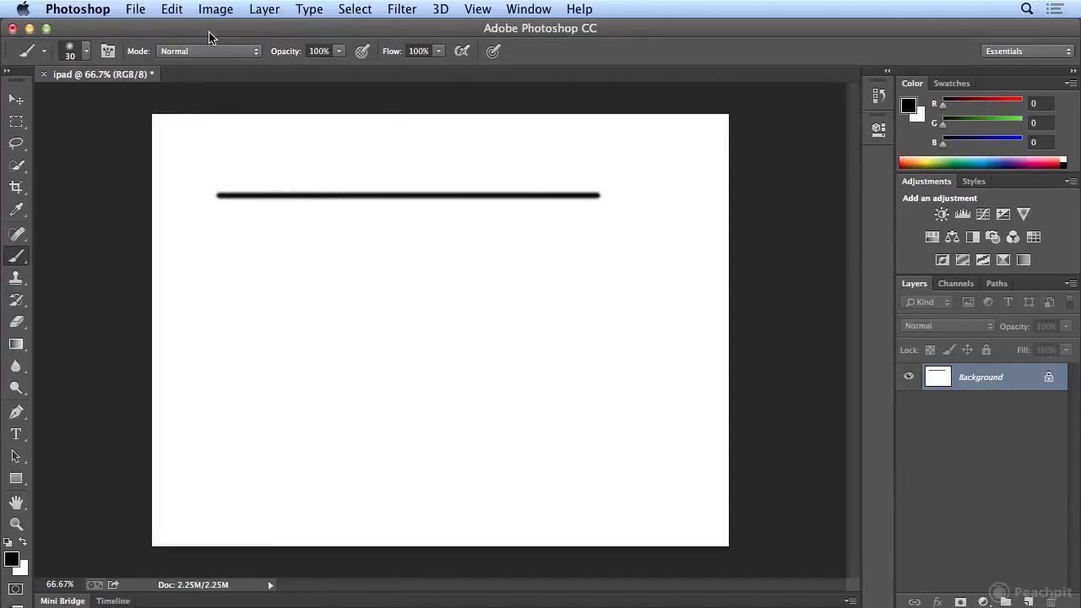
{"action": "key", "text": "super+alt+z"}
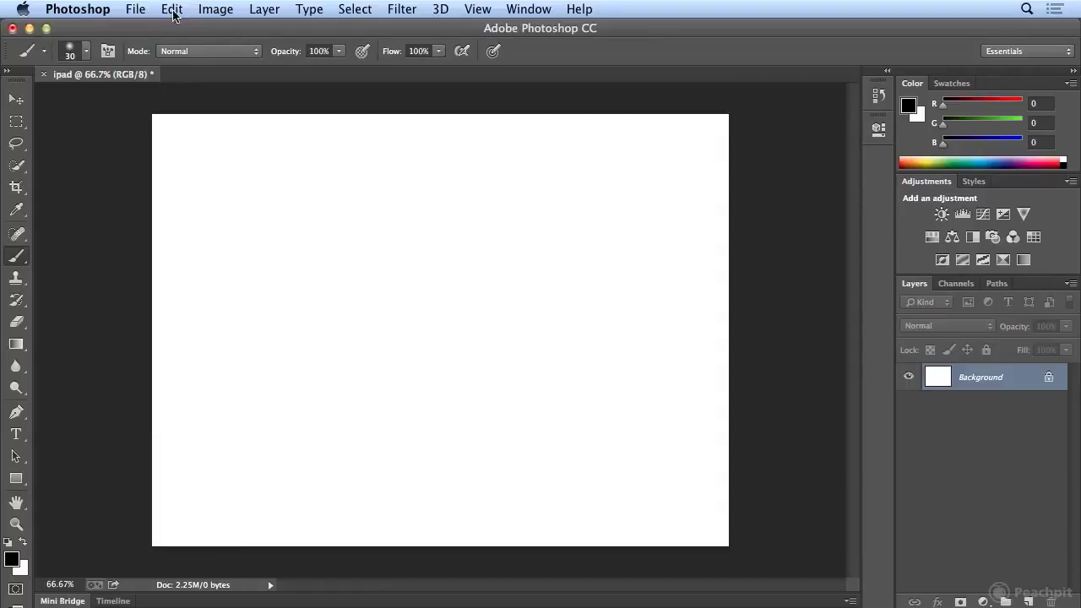
Step forward through the edit history one stroke at a time until all five brush strokes are restored
{"action": "left_click", "coordinate": [173, 12]}
{"action": "left_click", "coordinate": [179, 45]}
{"action": "left_click", "coordinate": [173, 10]}
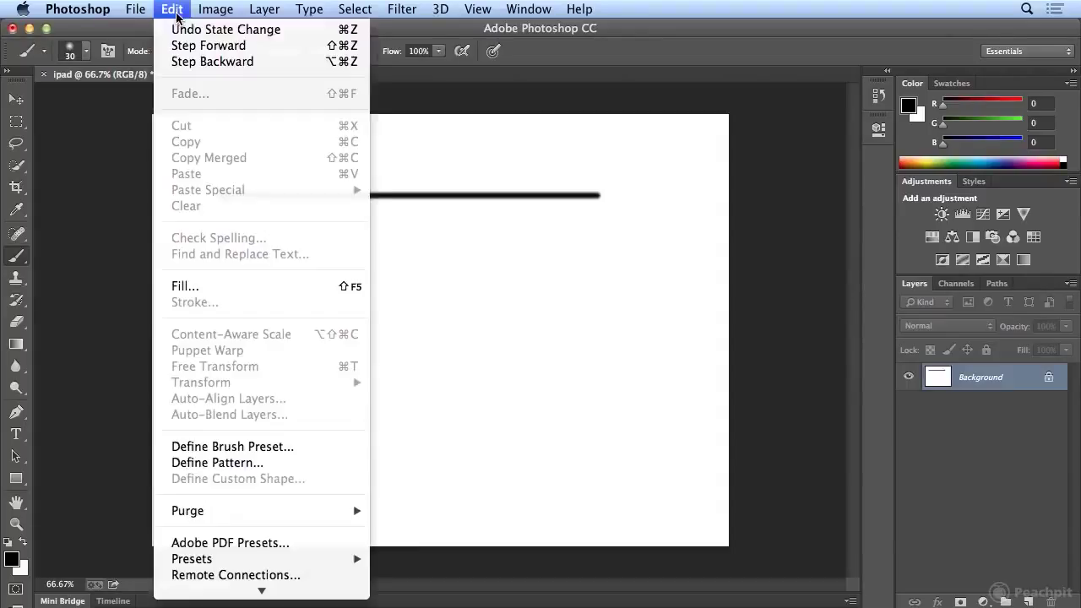
{"action": "left_click", "coordinate": [179, 45]}
{"action": "left_click", "coordinate": [173, 9]}
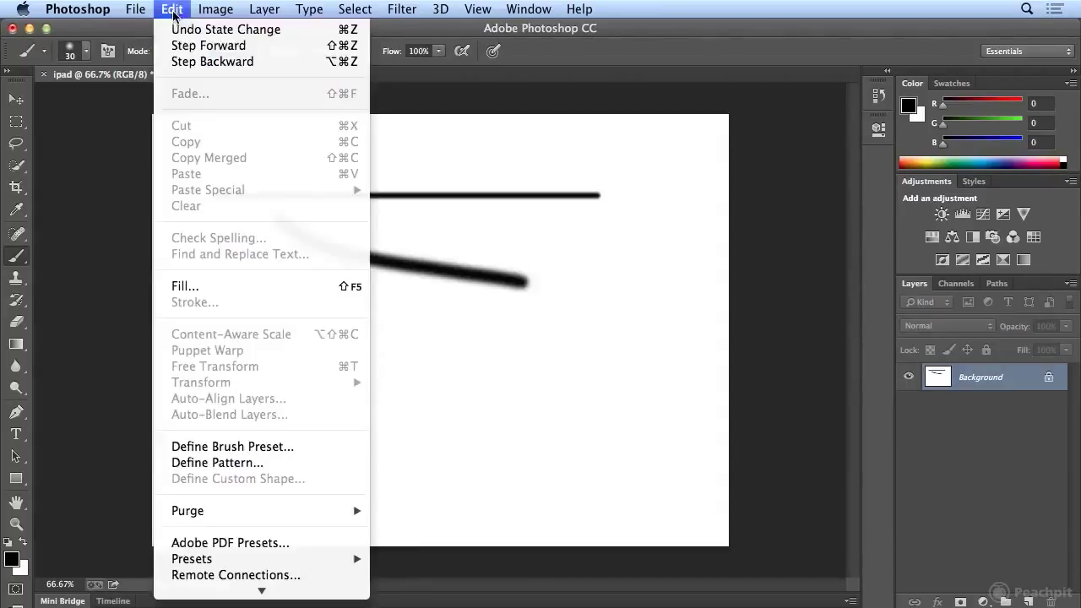
{"action": "left_click", "coordinate": [179, 46]}
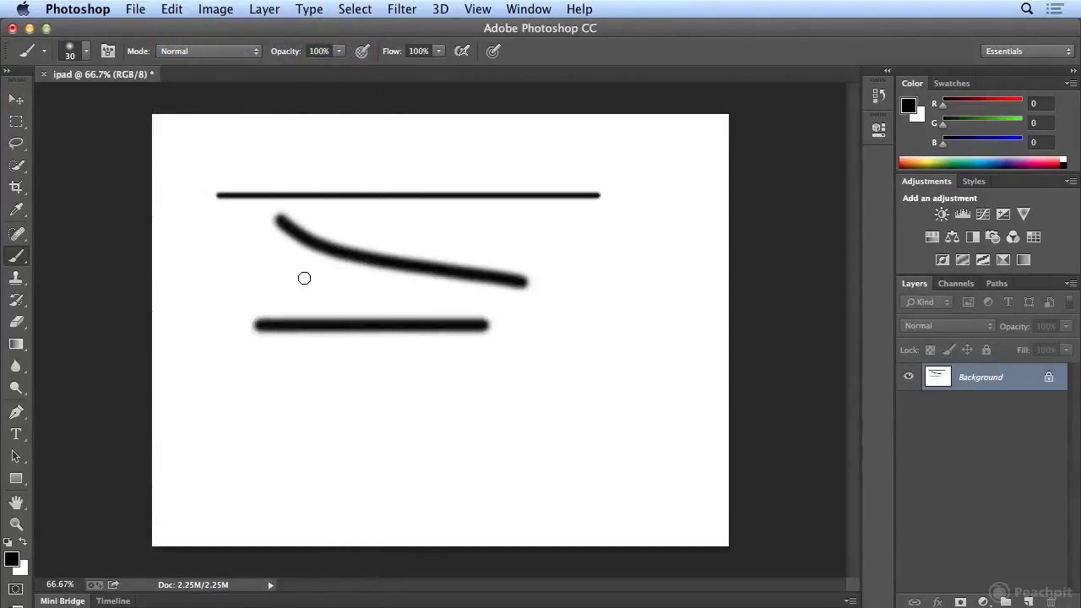
{"action": "key", "text": "super+shift+z"}
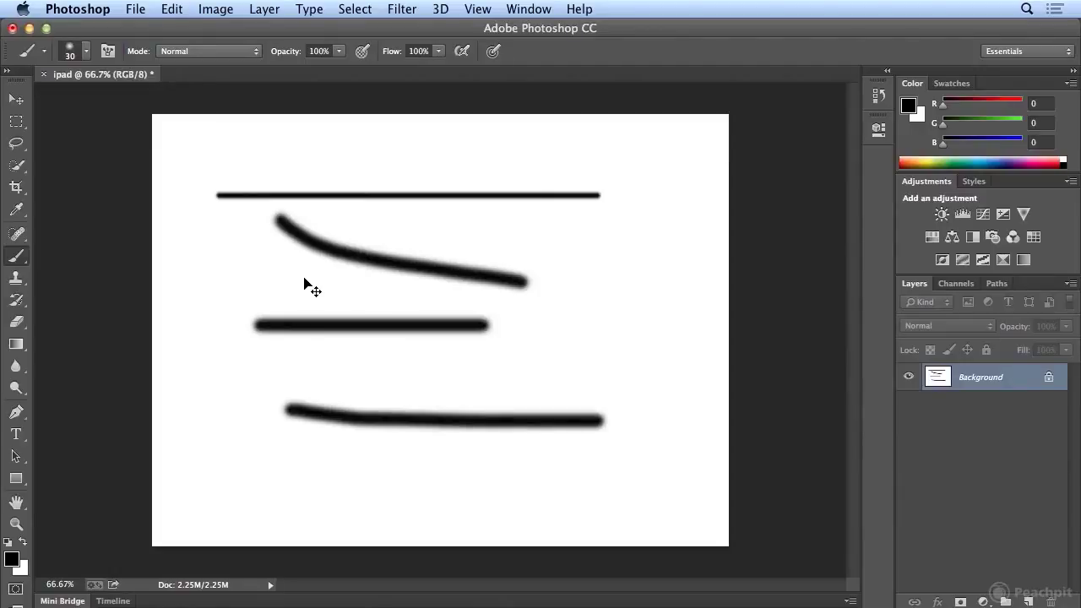
{"action": "key", "text": "super+shift+z"}
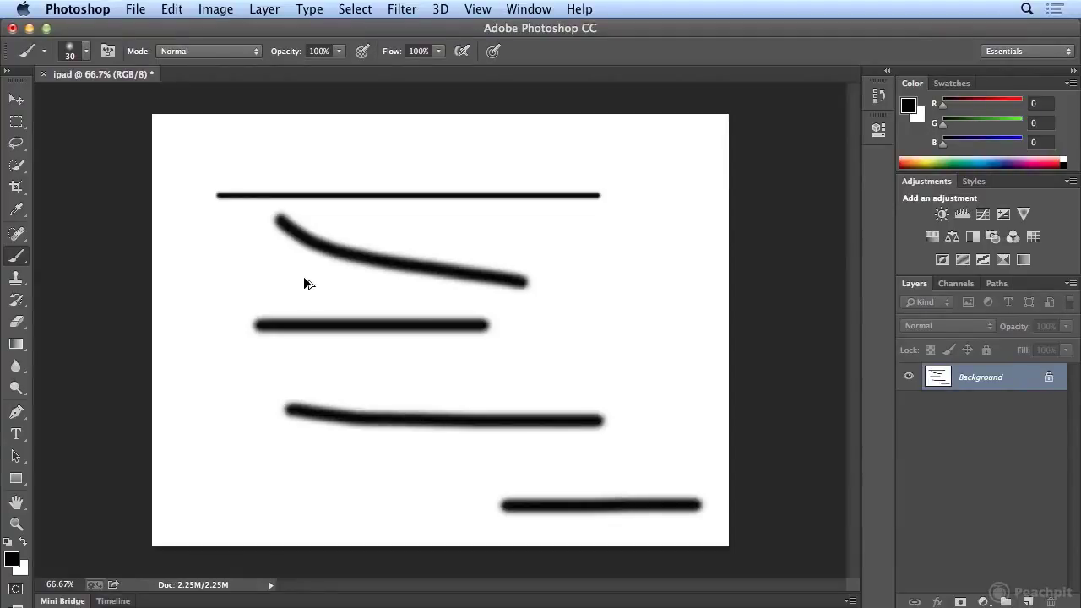
Step backward past all five restored brush strokes to return to the blank white canvas
{"action": "key", "text": "super+alt+z"}
{"action": "key", "text": "super+alt+z"}
{"action": "key", "text": "super+alt+z"}
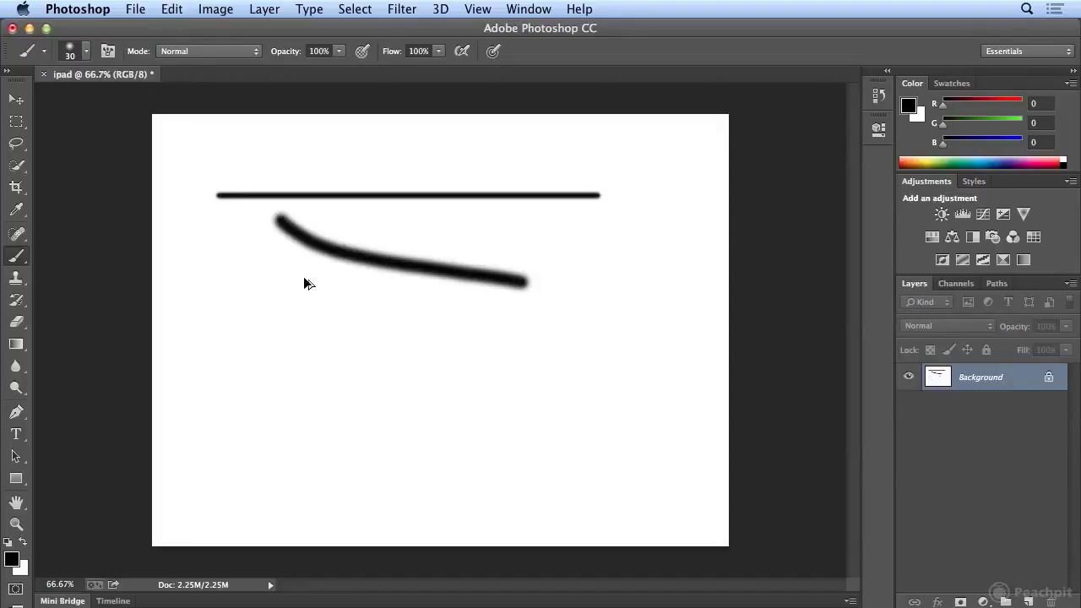
{"action": "key", "text": "super+alt+z"}
{"action": "key", "text": "super+alt+z"}
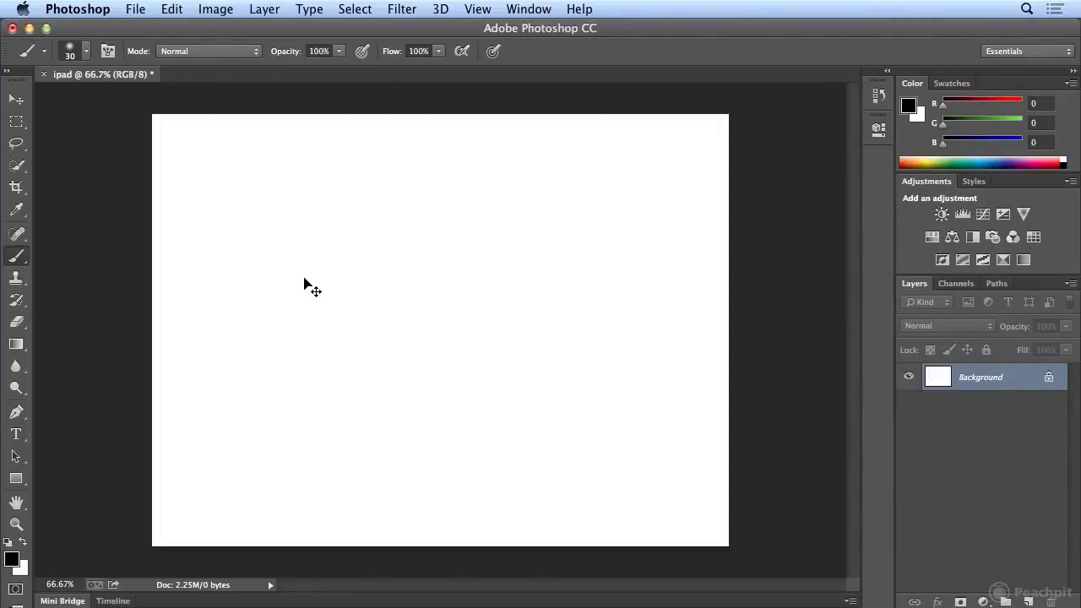
Step forward through the edit history until all five brush strokes are back on the canvas
{"action": "key", "text": "super+shift+z"}
{"action": "key", "text": "super+shift+z"}
{"action": "key", "text": "super+shift+z"}
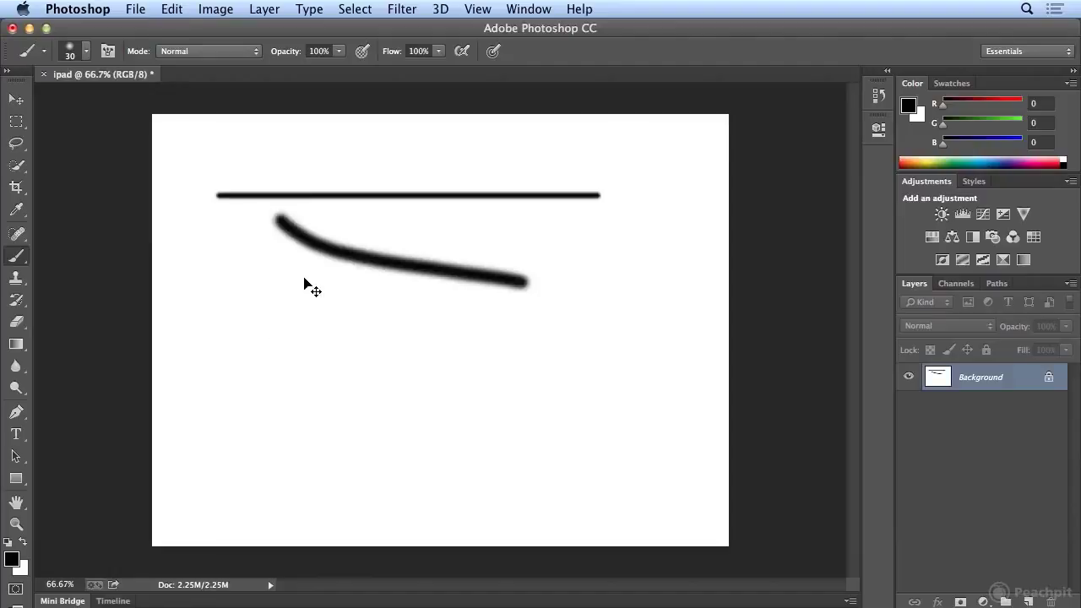
{"action": "key", "text": "super+shift+z"}
{"action": "key", "text": "super+shift+z"}
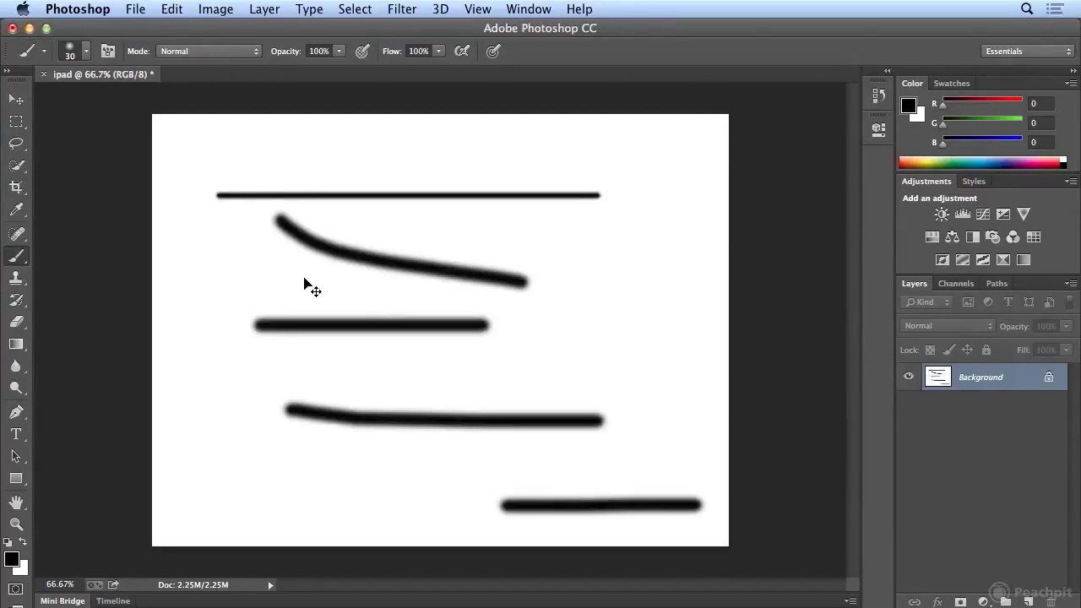
Step backward through all five brush strokes to empty the canvas again
{"action": "key", "text": "ctrl+alt+z"}
{"action": "key", "text": "ctrl+alt+z"}
{"action": "key", "text": "ctrl+alt+z"}
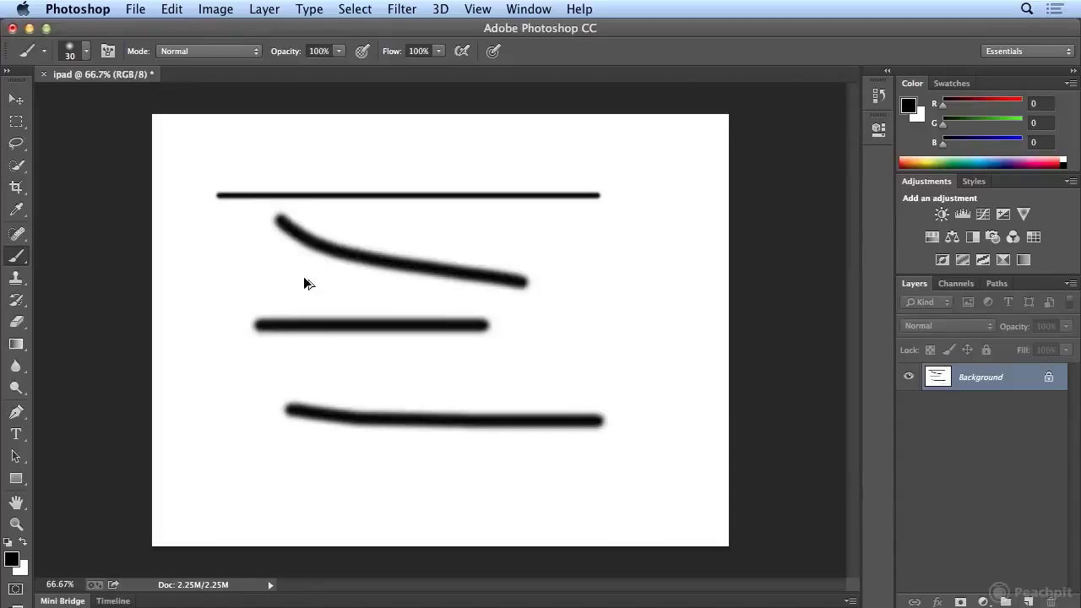
{"action": "key", "text": "ctrl+alt+z"}
{"action": "key", "text": "ctrl+alt+z"}
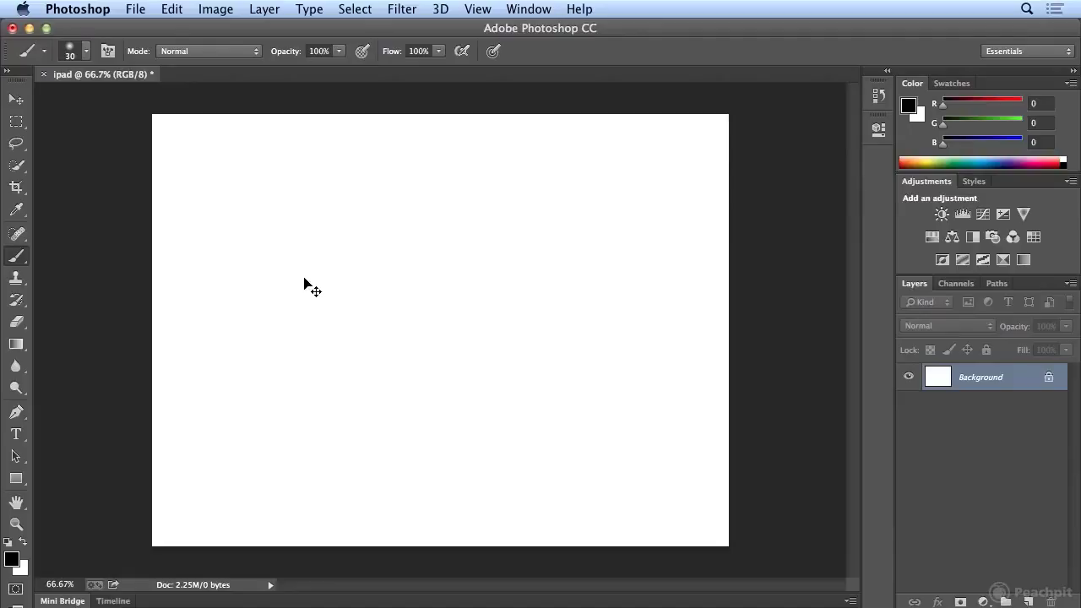
Step forward five states to restore every brush stroke on the blank canvas
{"action": "key", "text": "ctrl+shift+z"}
{"action": "key", "text": "ctrl+shift+z"}
{"action": "key", "text": "ctrl+shift+z"}
{"action": "key", "text": "ctrl+shift+z"}
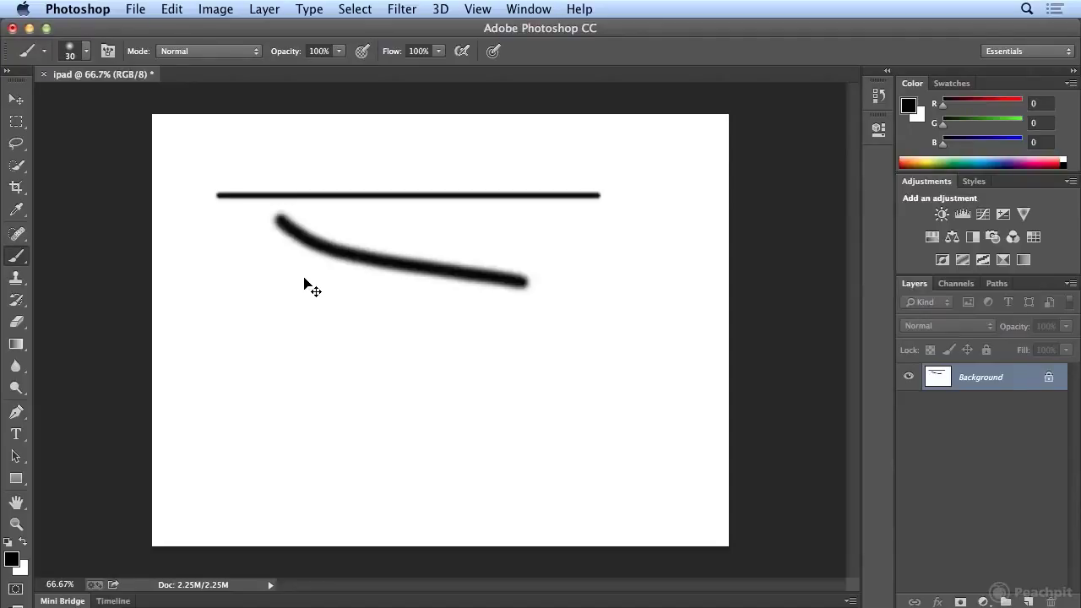
{"action": "key", "text": "ctrl+shift+z"}
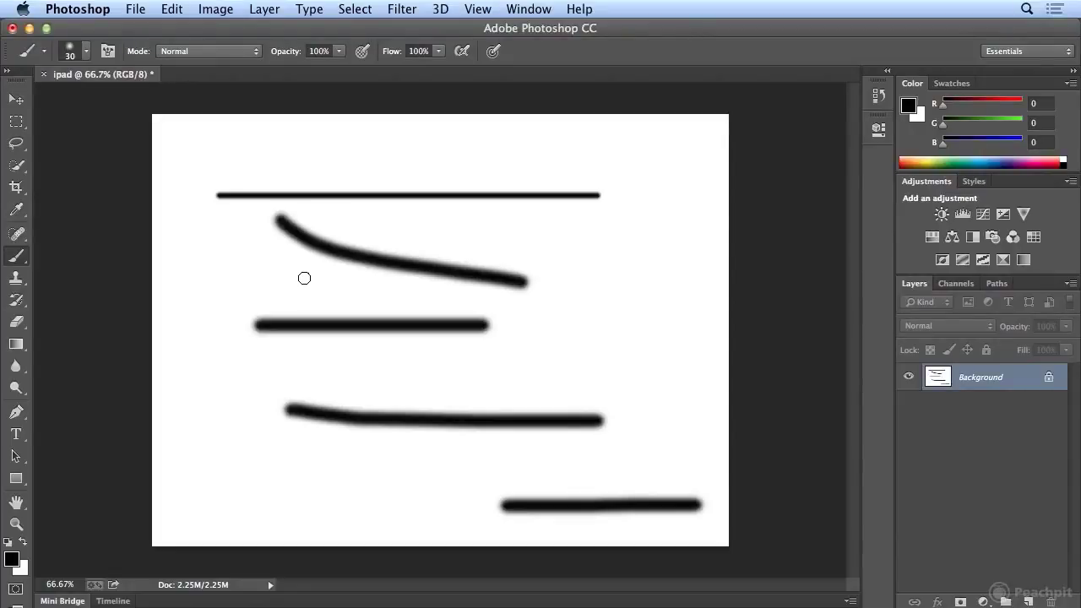
Set the number of history states to 40 in the performance preferences
{"action": "left_click", "coordinate": [169, 10]}
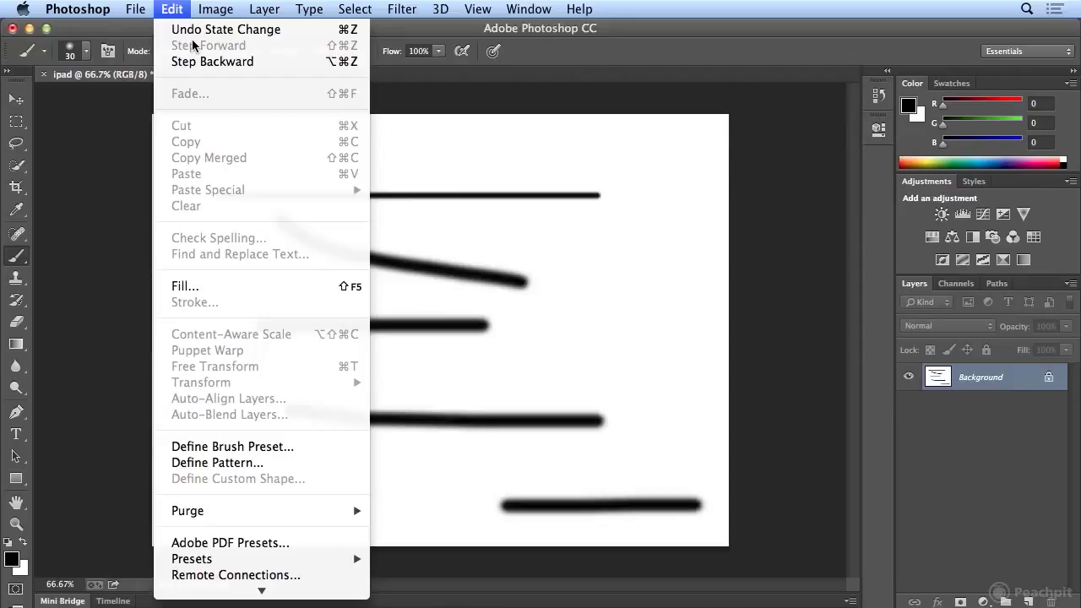
{"action": "mouse_move", "coordinate": [263, 591]}
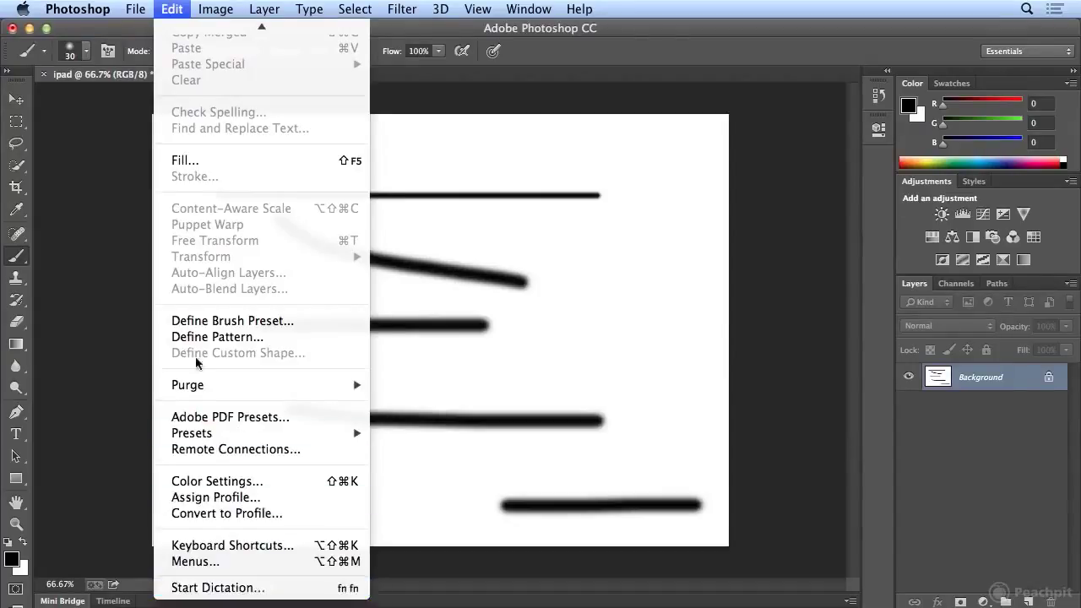
{"action": "mouse_move", "coordinate": [78, 9]}
{"action": "mouse_move", "coordinate": [67, 61]}
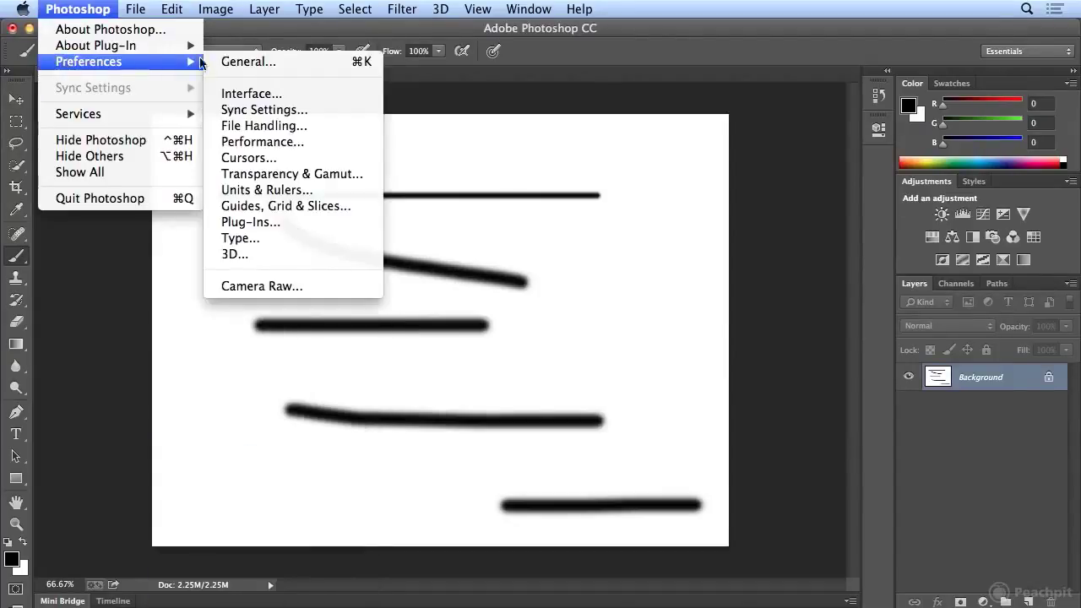
{"action": "left_click", "coordinate": [241, 143]}
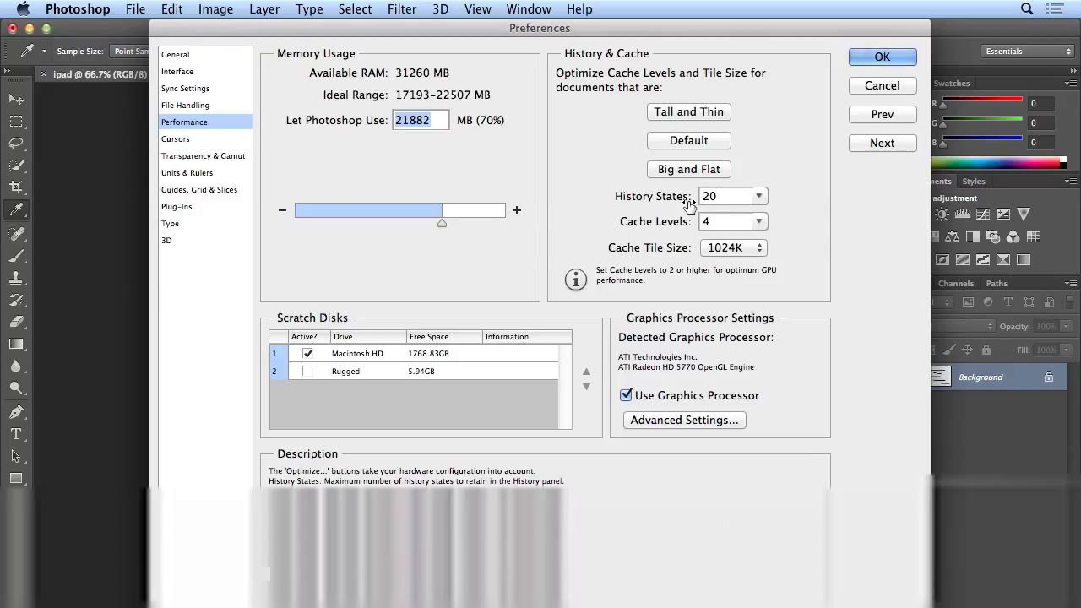
{"action": "key", "text": "BackSpace"}
{"action": "key", "text": "BackSpace"}
{"action": "type", "text": "40"}
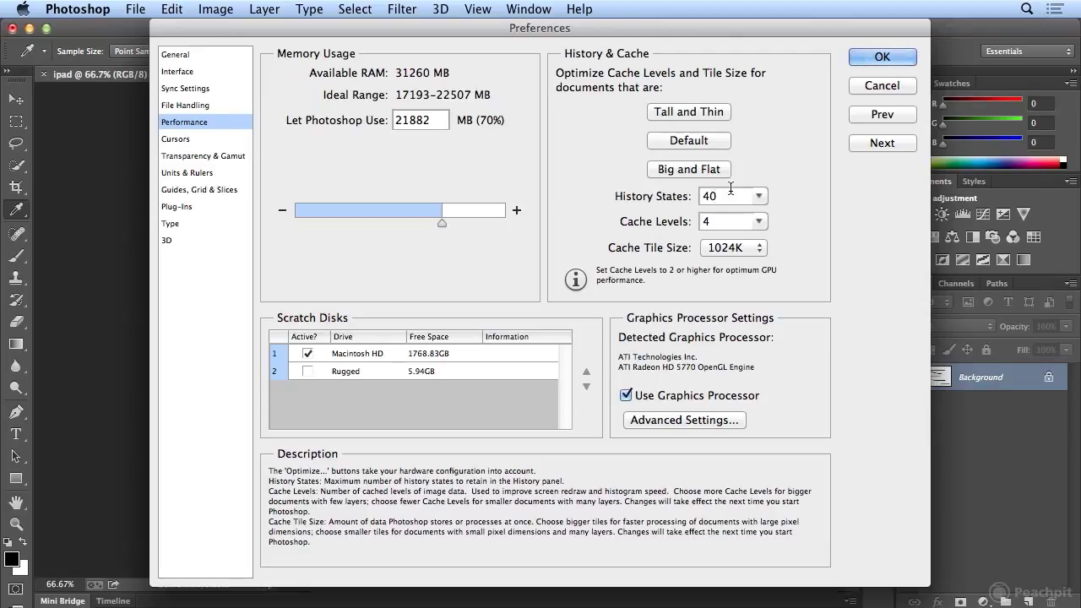
{"action": "left_click", "coordinate": [887, 57]}
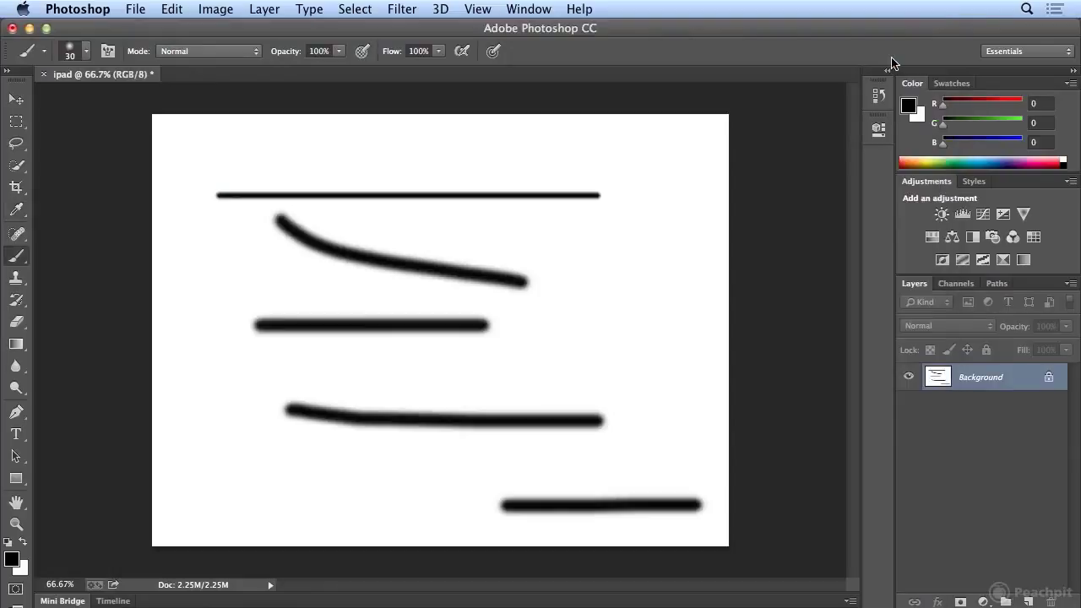
Bring up the document's history list and make it taller so every recorded state fits
{"action": "left_click", "coordinate": [879, 98]}
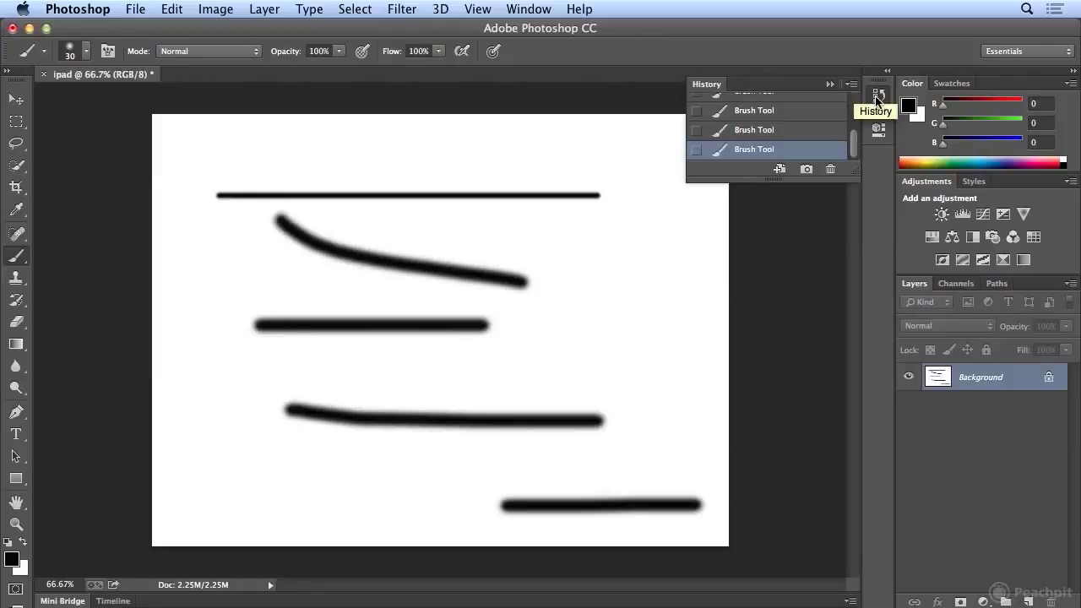
{"action": "left_click", "coordinate": [878, 99]}
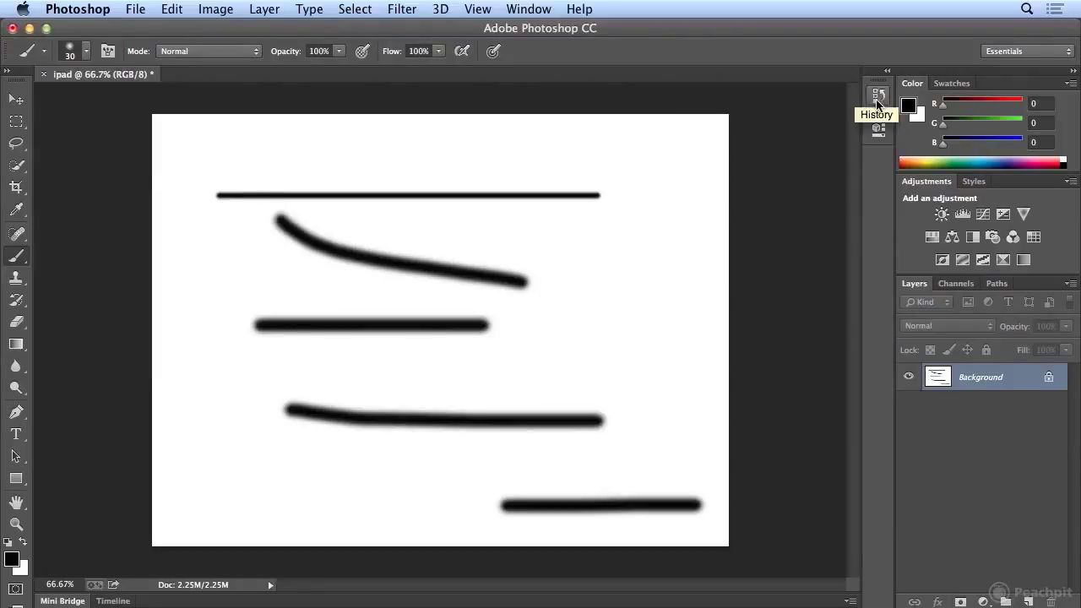
{"action": "left_click", "coordinate": [532, 10]}
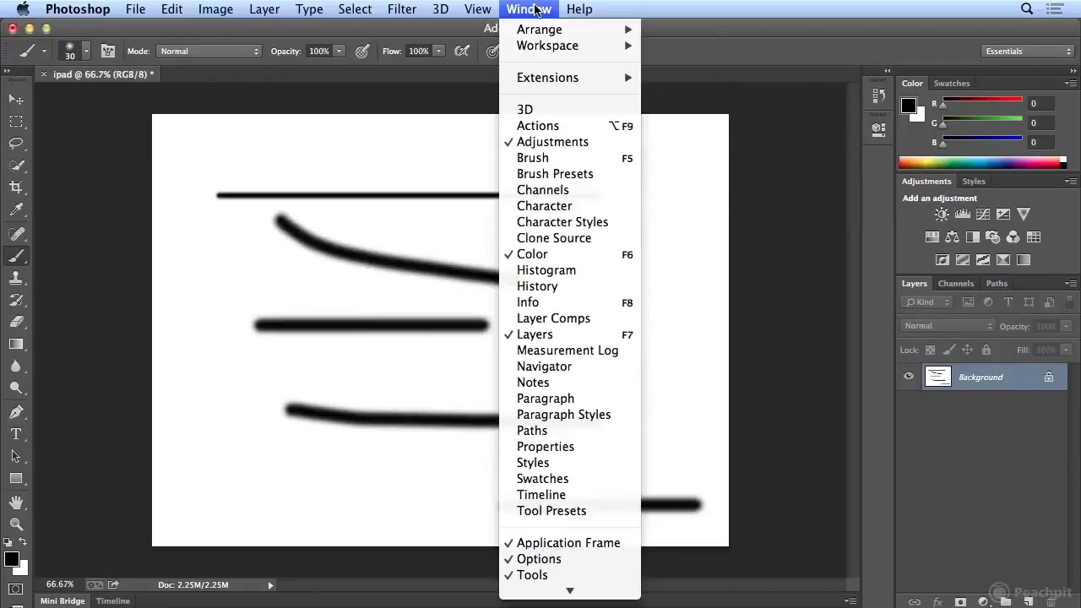
{"action": "left_click", "coordinate": [580, 285]}
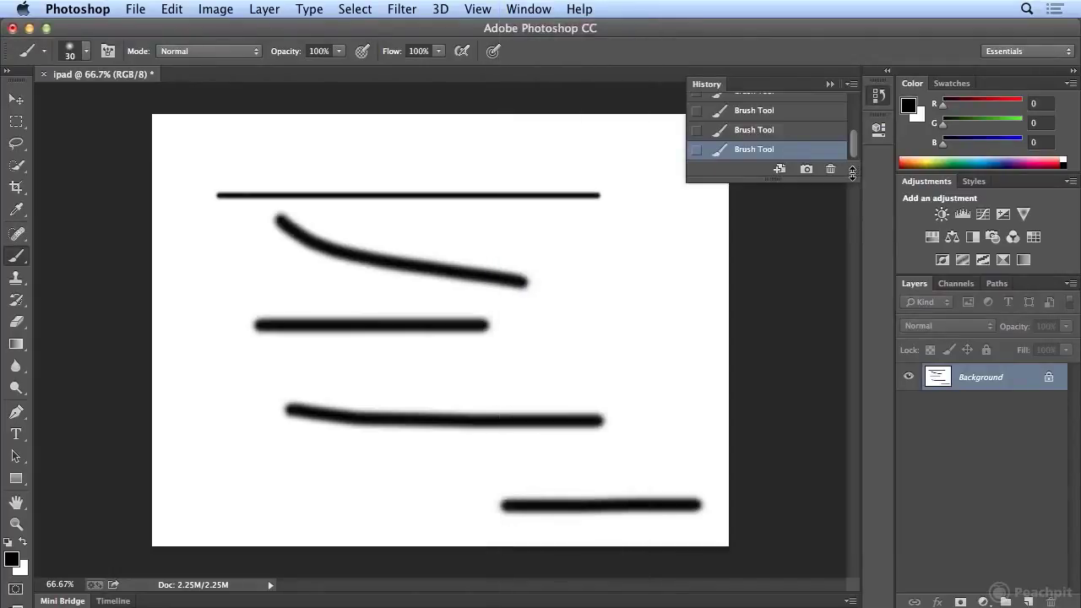
{"action": "left_click_drag", "start_coordinate": [852, 173], "coordinate": [849, 423]}
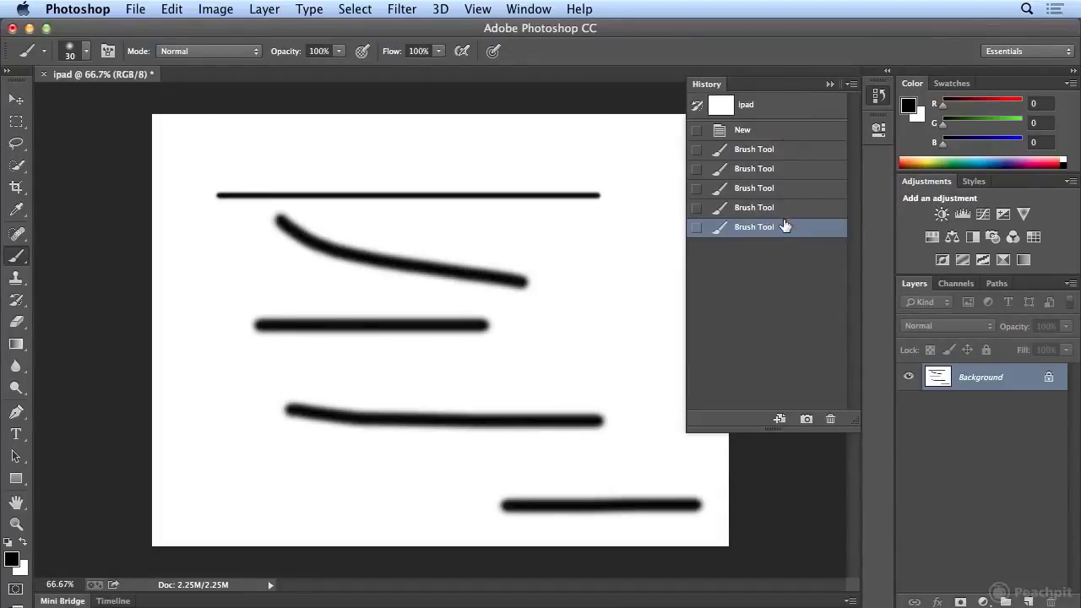
Jump back in the history to the third and first brush strokes, and return to the latest one
{"action": "left_click", "coordinate": [785, 189]}
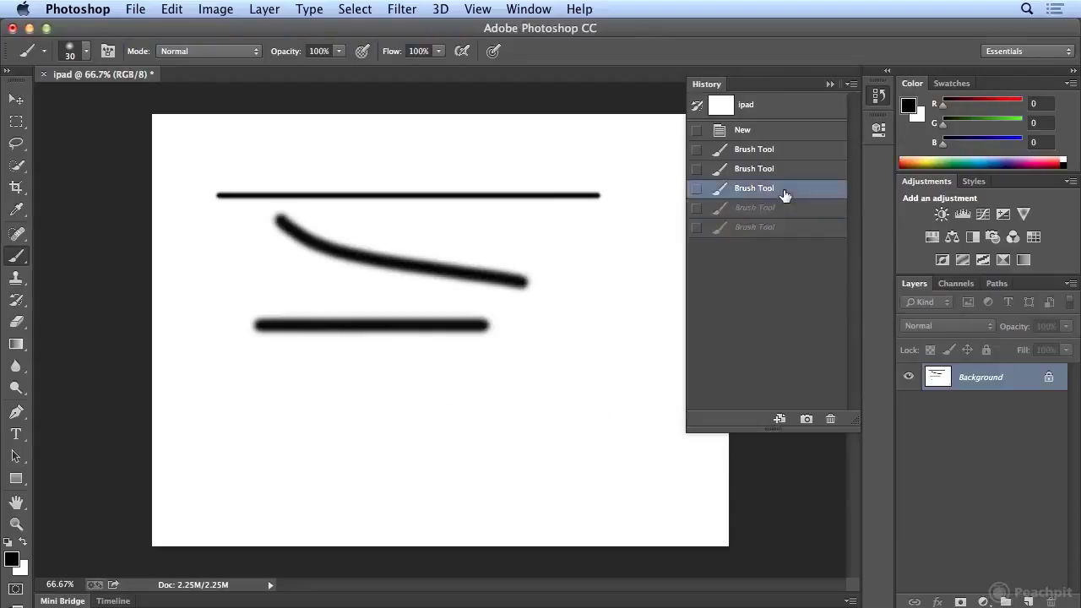
{"action": "left_click", "coordinate": [771, 149]}
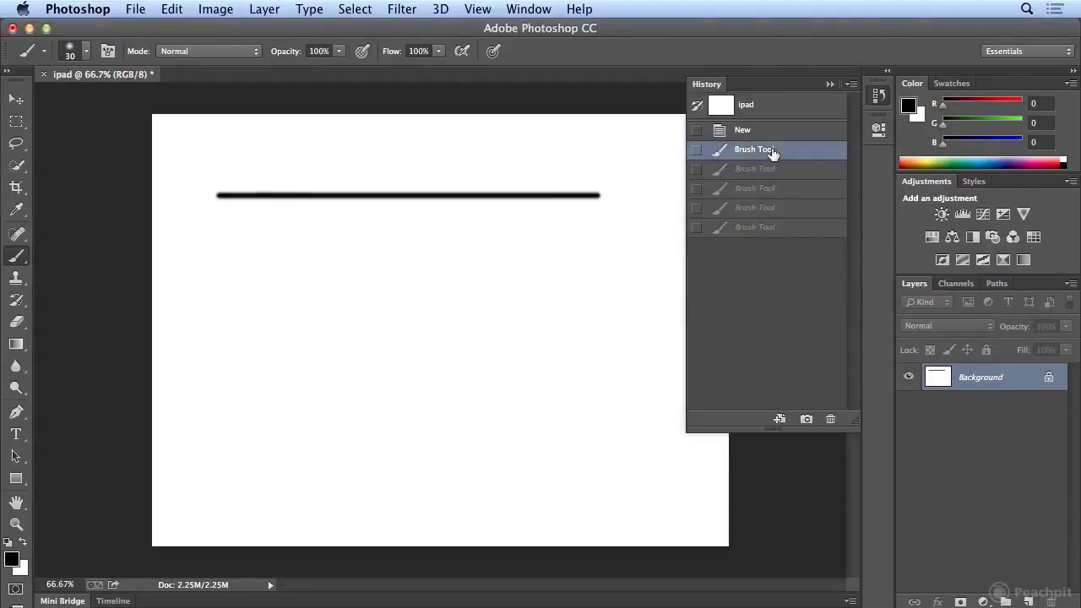
{"action": "left_click", "coordinate": [748, 230]}
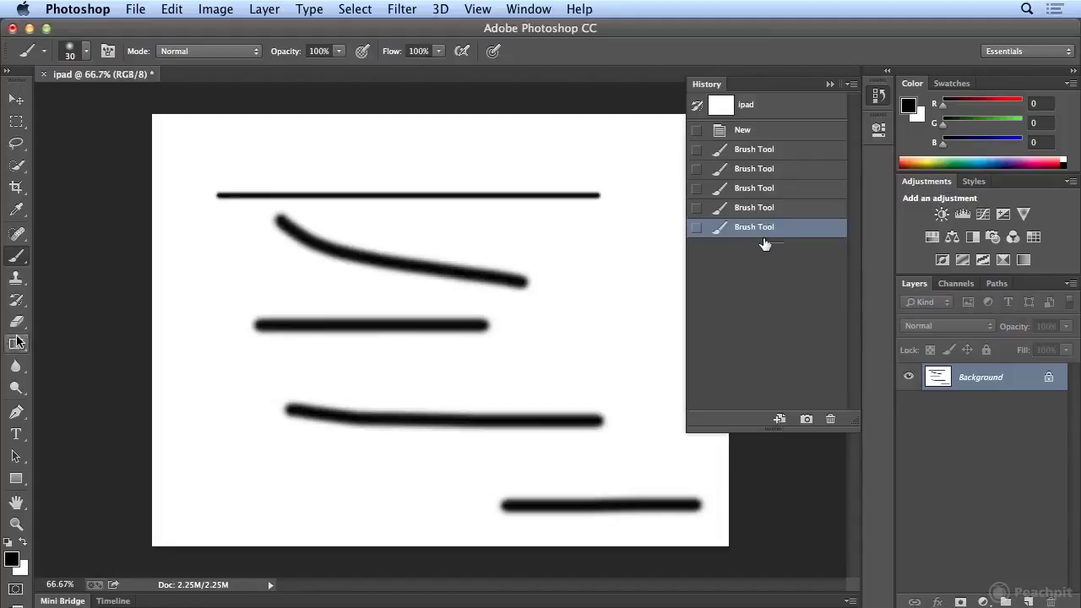
Erase a winding path across the upper four brush strokes and dodge the right end of the third stroke
{"action": "key", "text": "e"}
{"action": "mouse_move", "coordinate": [344, 185]}
{"action": "left_mouse_down"}
{"action": "mouse_move", "coordinate": [316, 293]}
{"action": "mouse_move", "coordinate": [427, 325]}
{"action": "mouse_move", "coordinate": [384, 441]}
{"action": "left_mouse_up"}
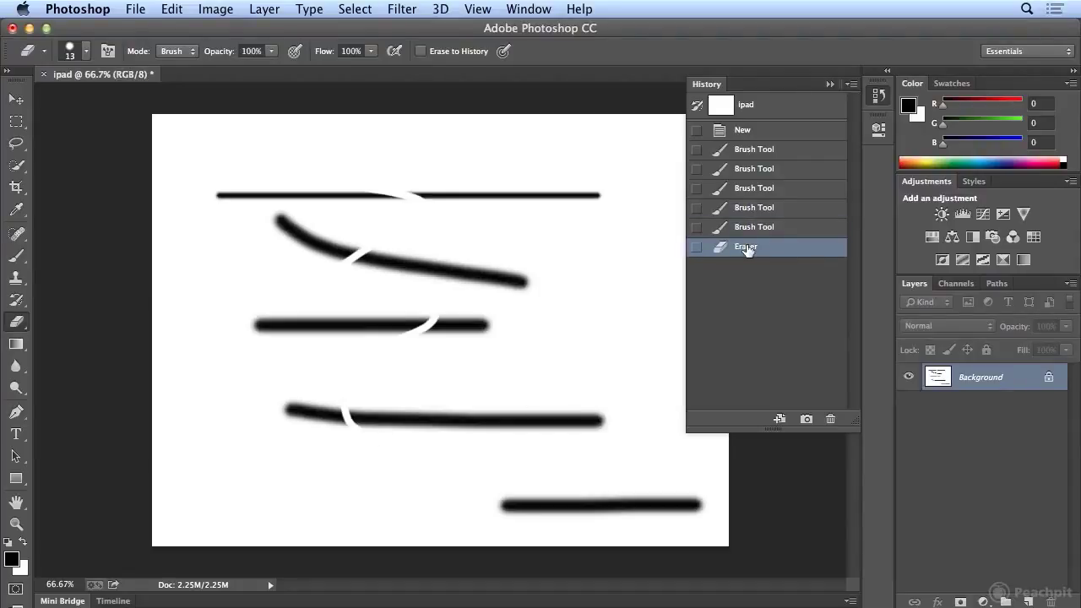
{"action": "left_click", "coordinate": [22, 394]}
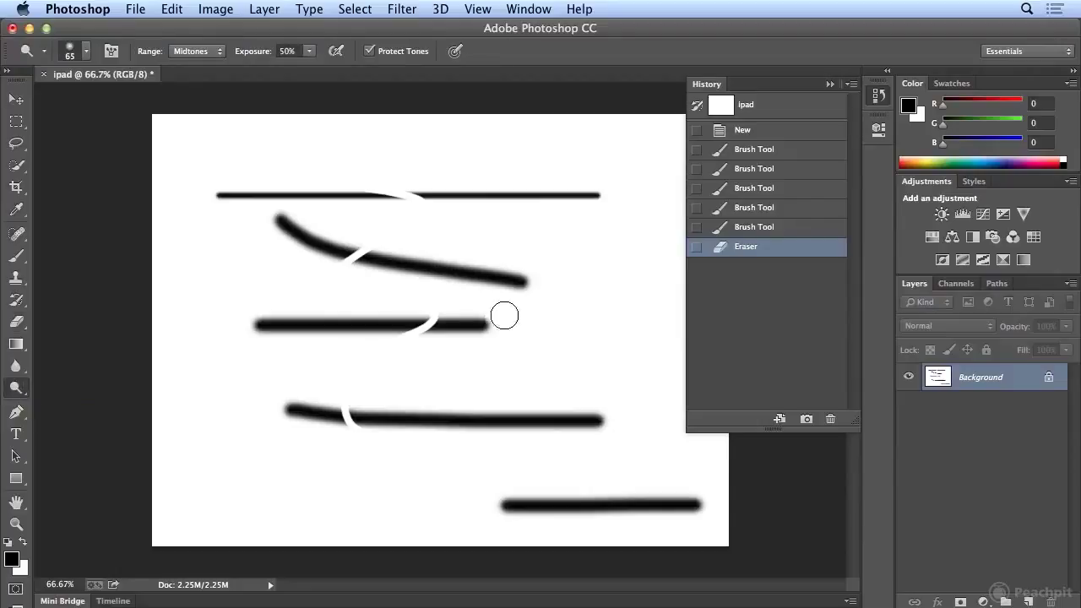
{"action": "mouse_move", "coordinate": [498, 317]}
{"action": "left_mouse_down"}
{"action": "mouse_move", "coordinate": [402, 349]}
{"action": "mouse_move", "coordinate": [424, 324]}
{"action": "mouse_move", "coordinate": [461, 313]}
{"action": "left_mouse_up"}
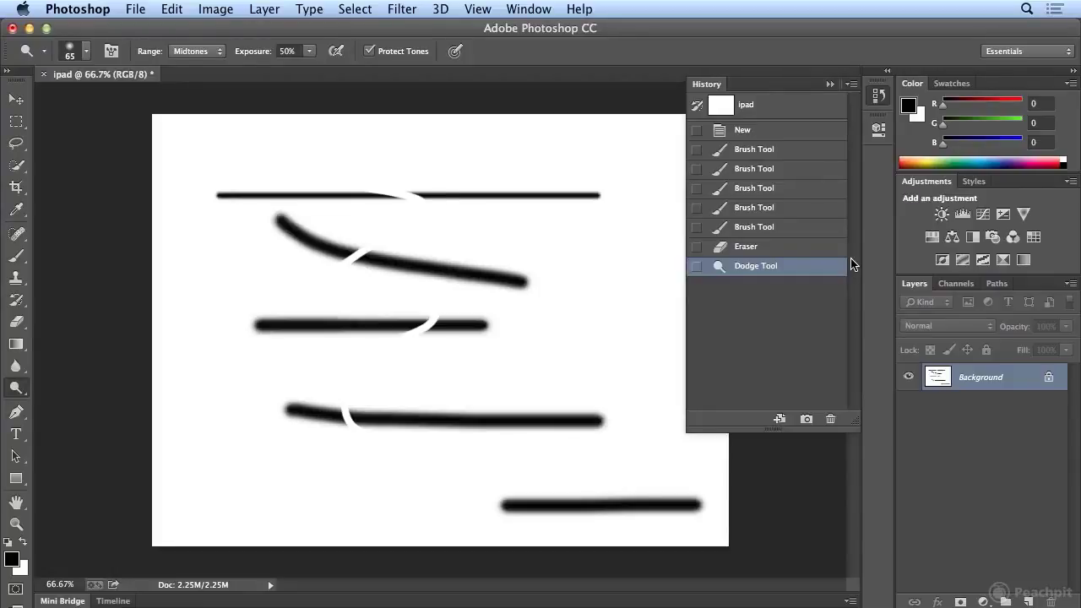
Revert the document to its initial New state in the history
{"action": "left_click", "coordinate": [770, 131]}
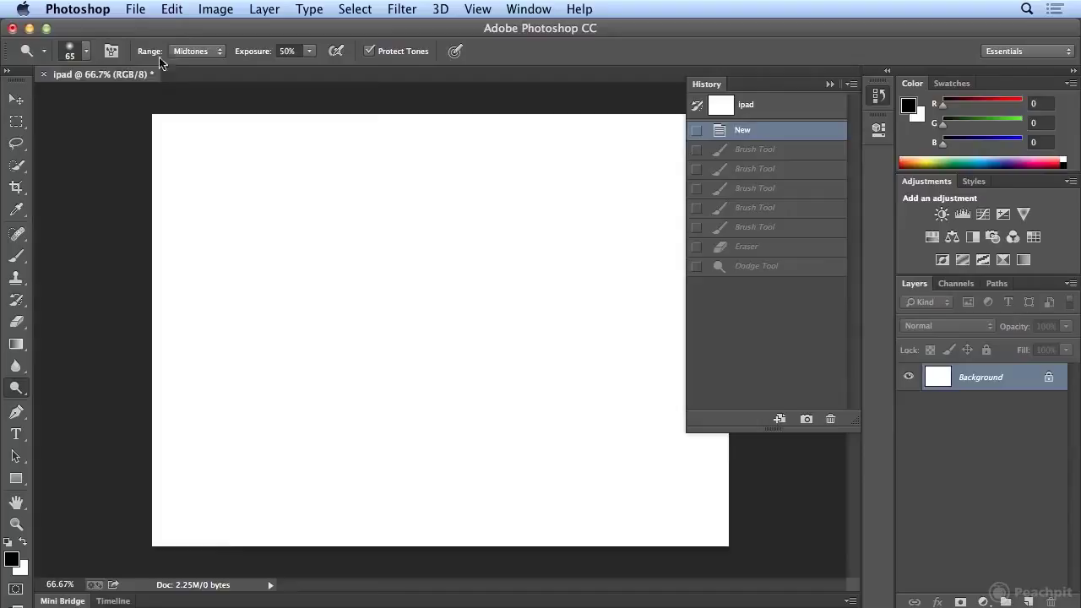
{"action": "left_click", "coordinate": [169, 8]}
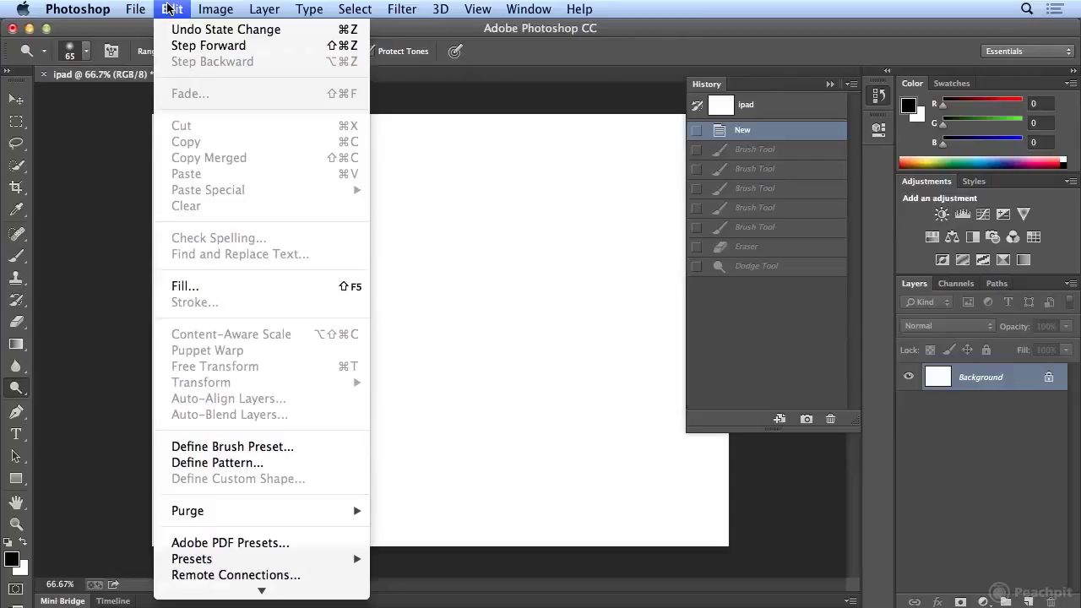
{"action": "left_click", "coordinate": [168, 9]}
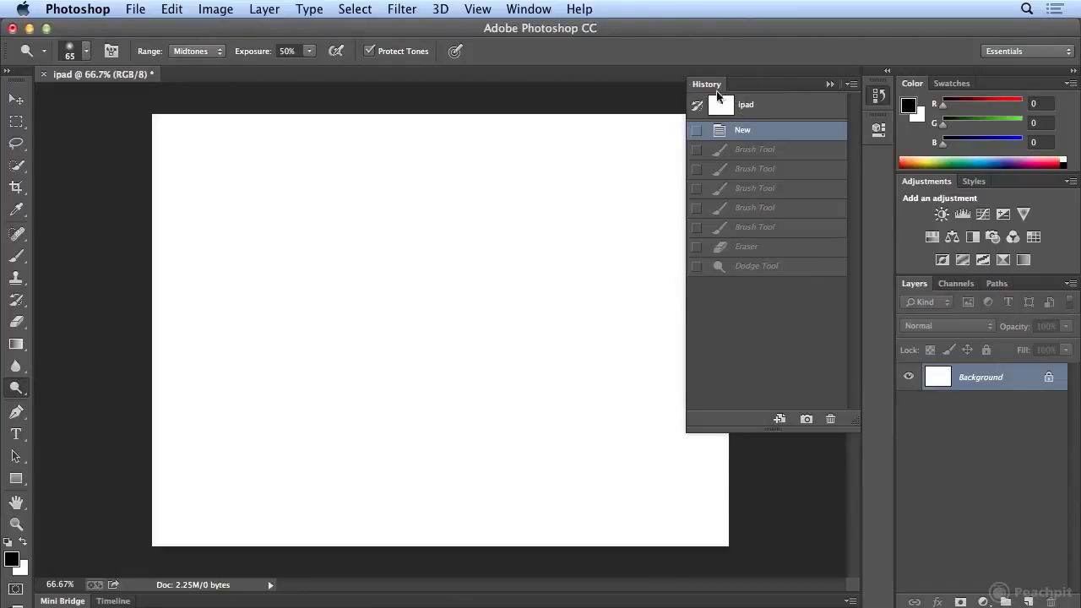
{"action": "left_click", "coordinate": [538, 8]}
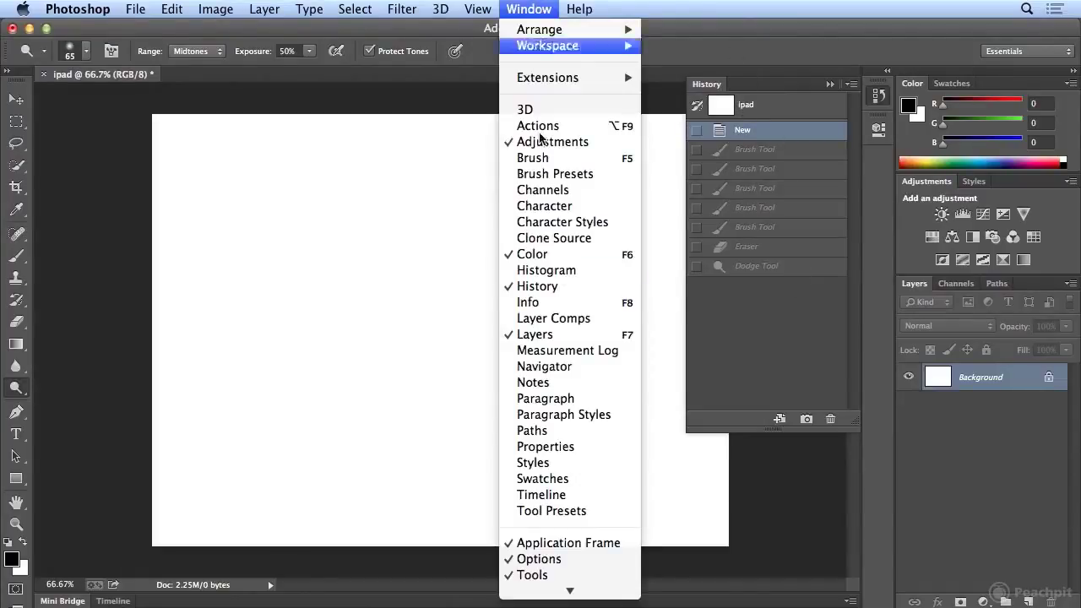
{"action": "left_click", "coordinate": [577, 287]}
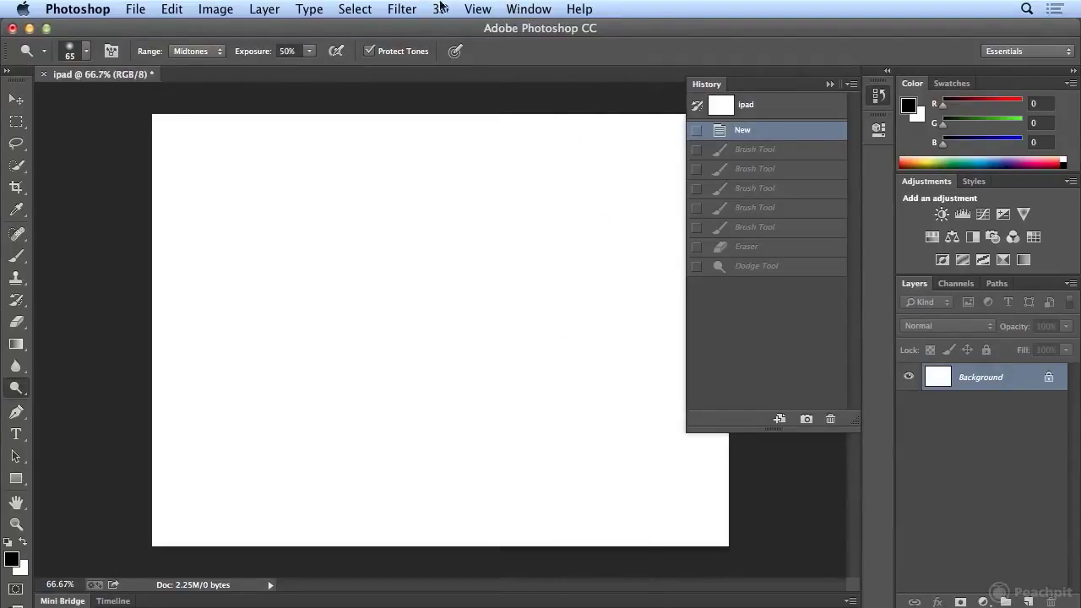
{"action": "left_click", "coordinate": [160, 9]}
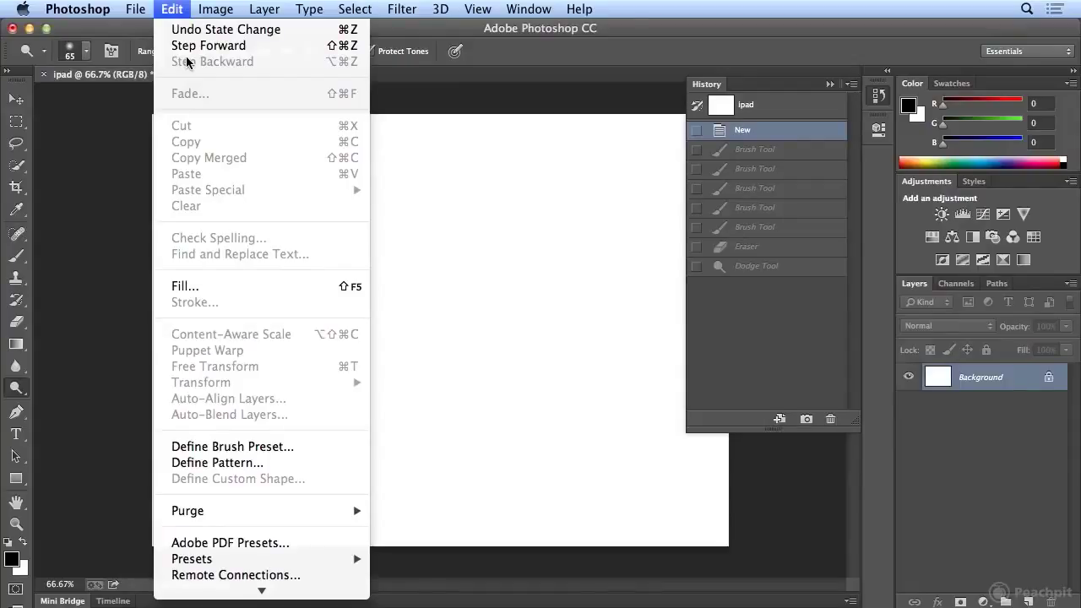
{"action": "left_click", "coordinate": [177, 10]}
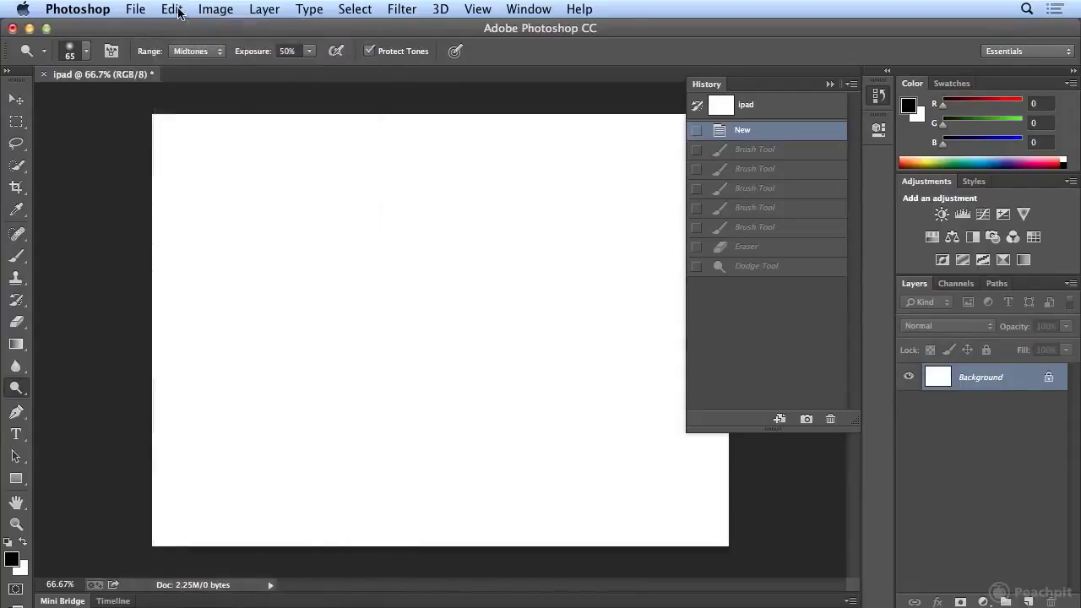